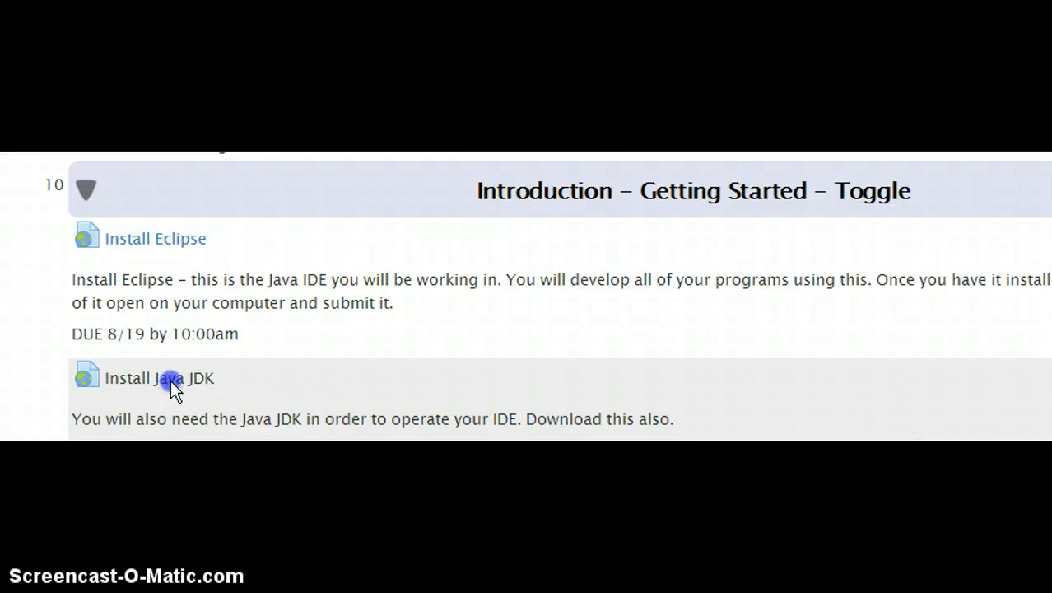
- Open the Java JDK download page from the course's Install Java JDK link and accept the Java SE Development Kit 8u11 license agreement
left_click(170, 379)
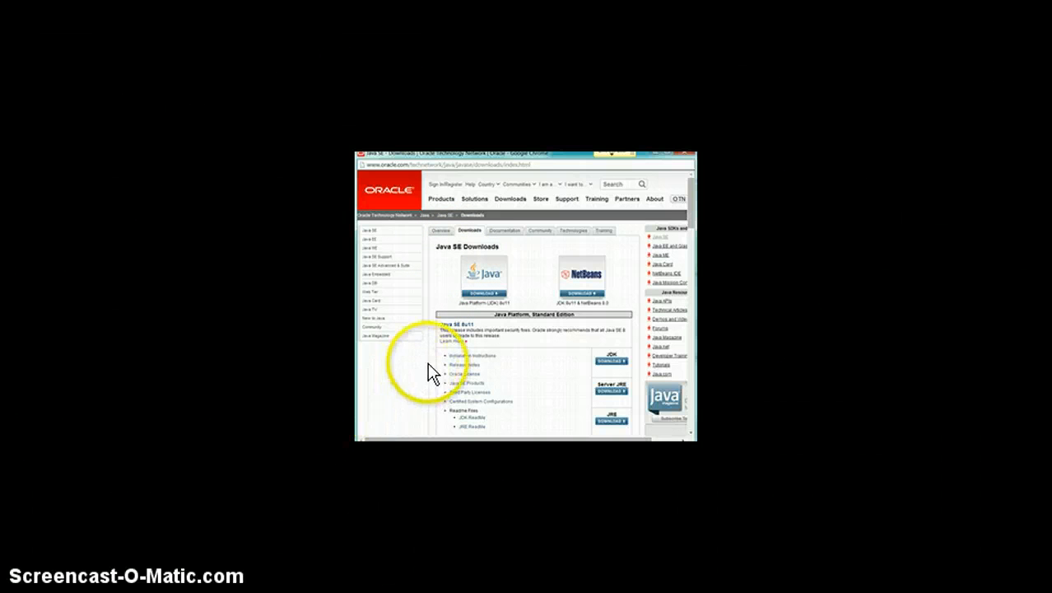
left_click(611, 362)
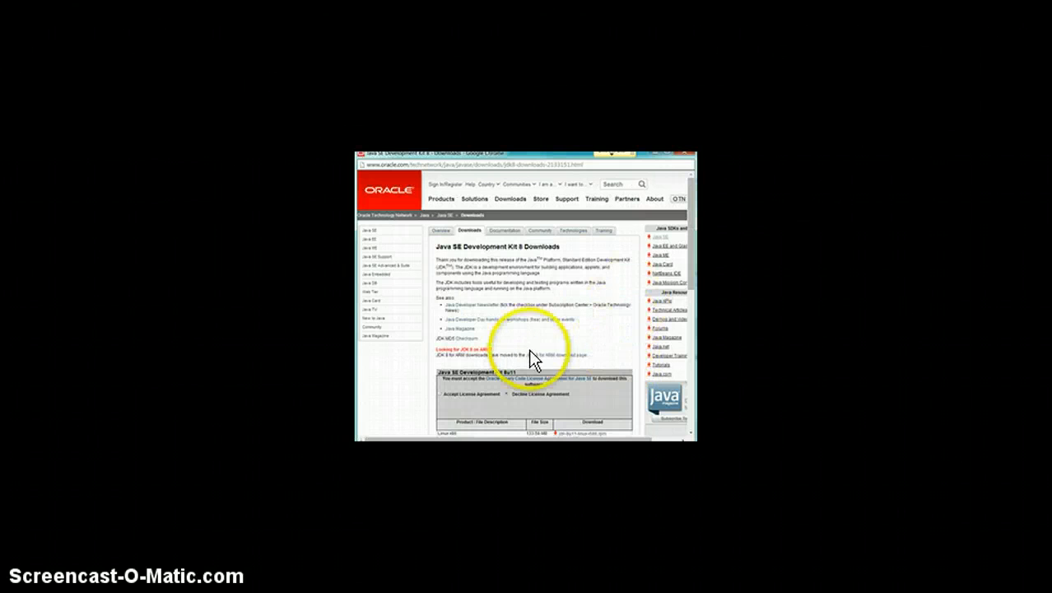
left_click_drag(697, 253, 678, 313)
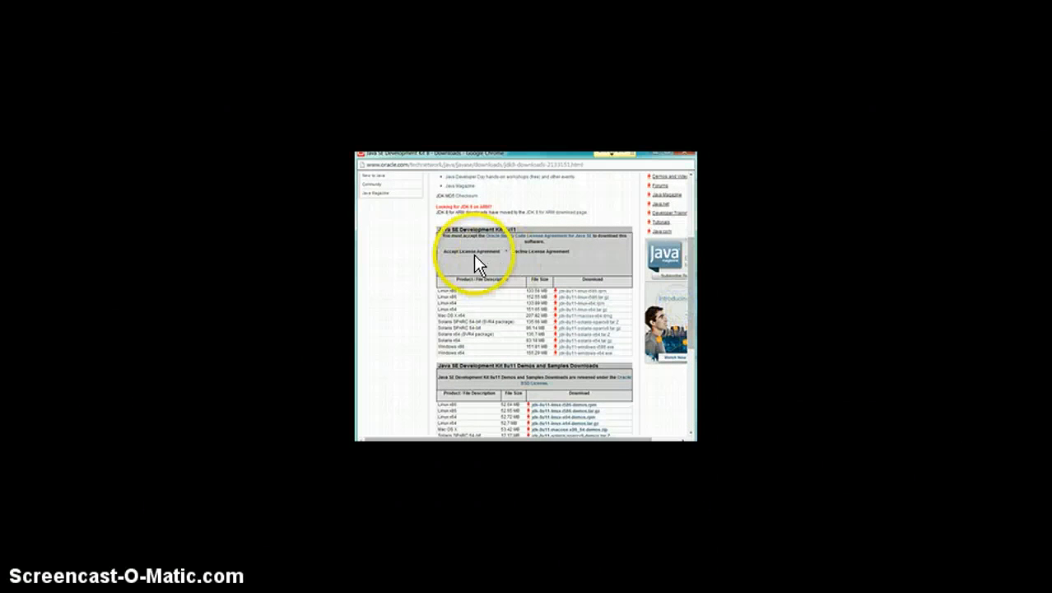
left_click(440, 251)
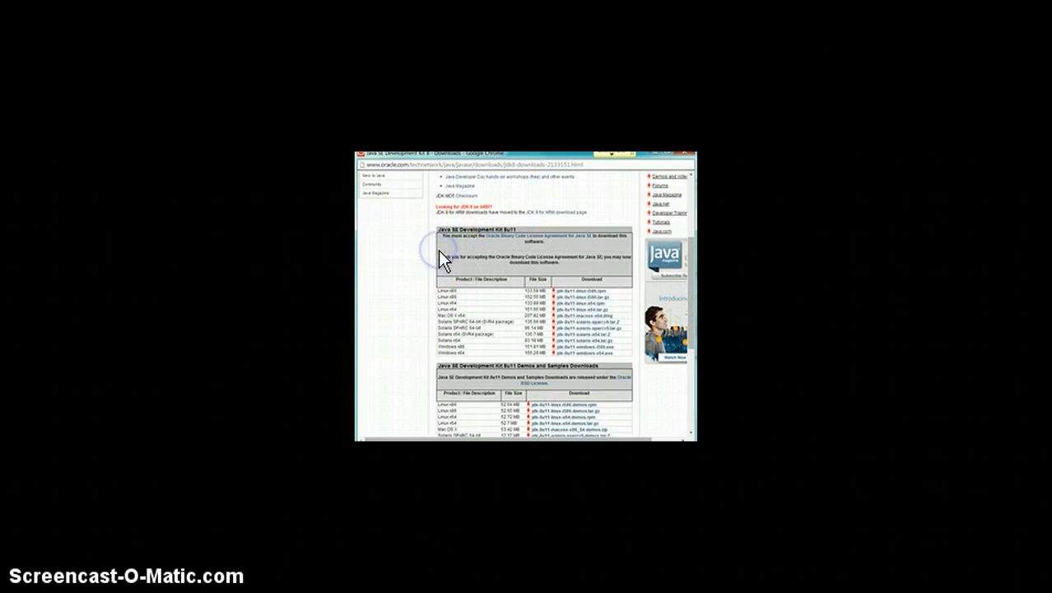
scroll(597, 276, "up", 2)
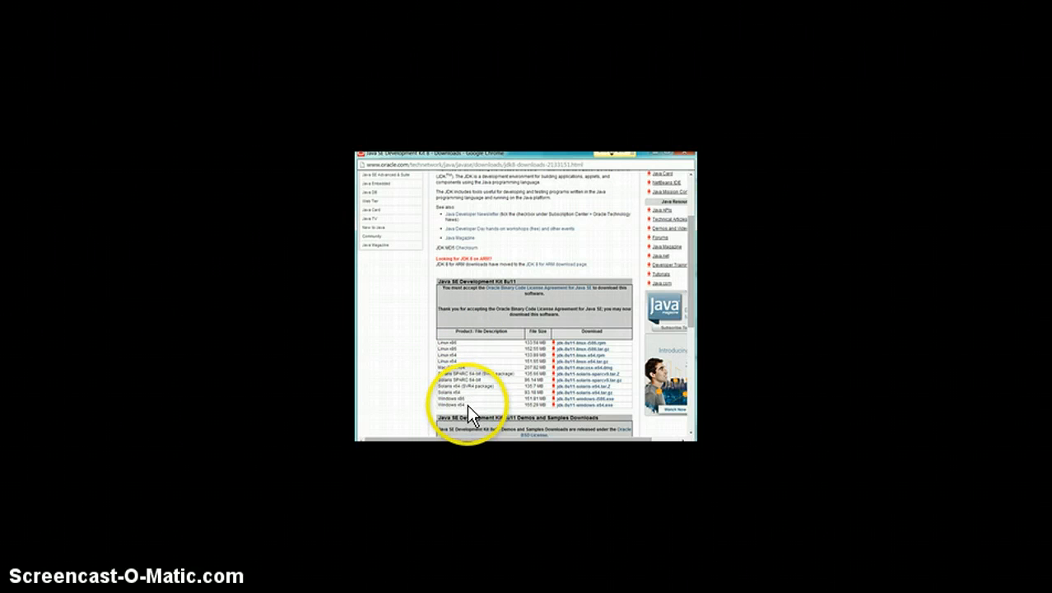
- Check the computer's system properties for the Windows system type and close the opened windows
key("super")
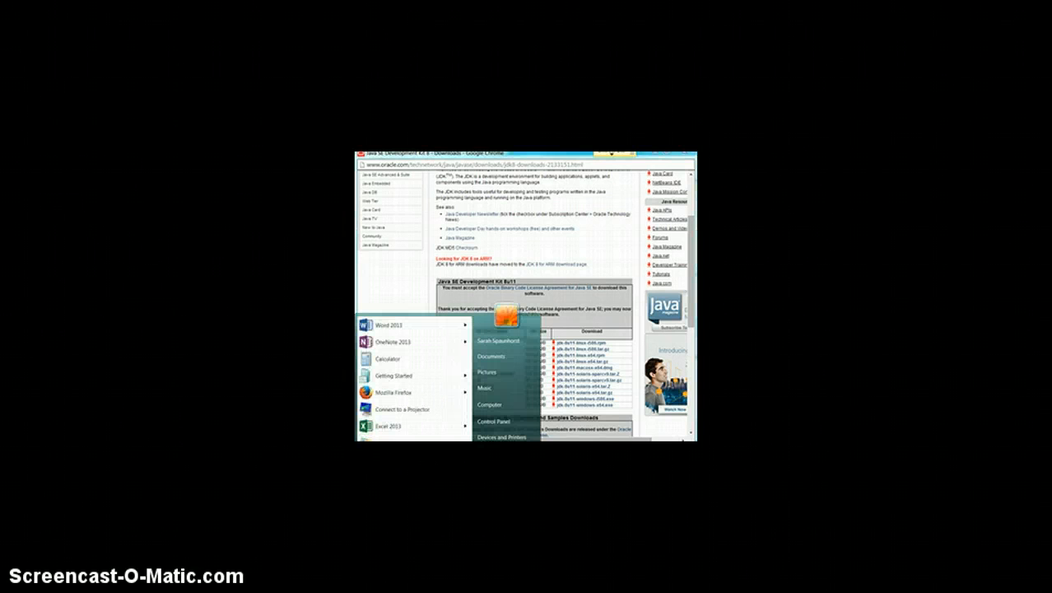
left_click(498, 408)
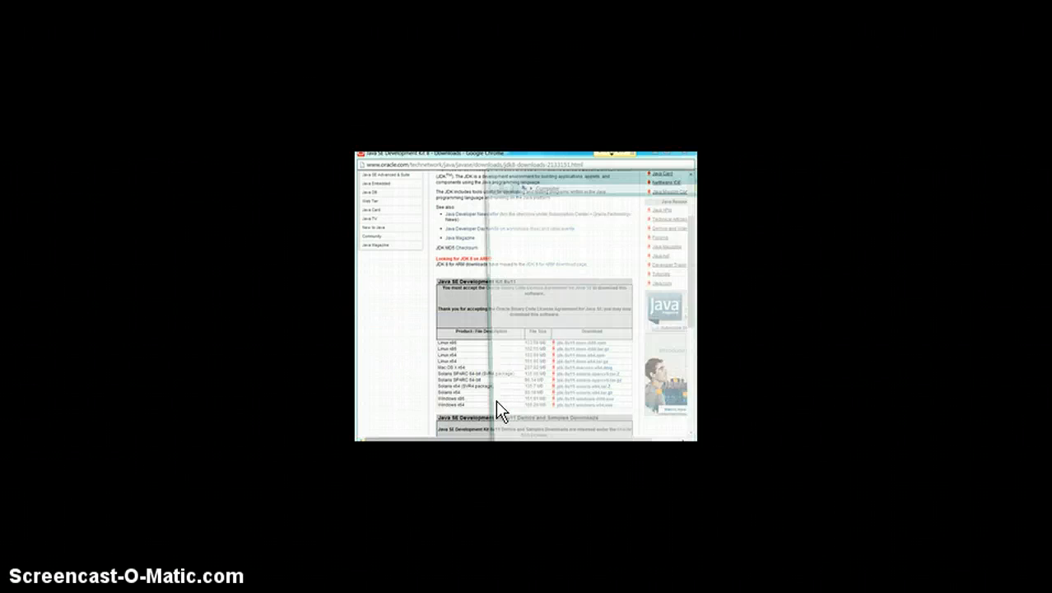
left_click(525, 373)
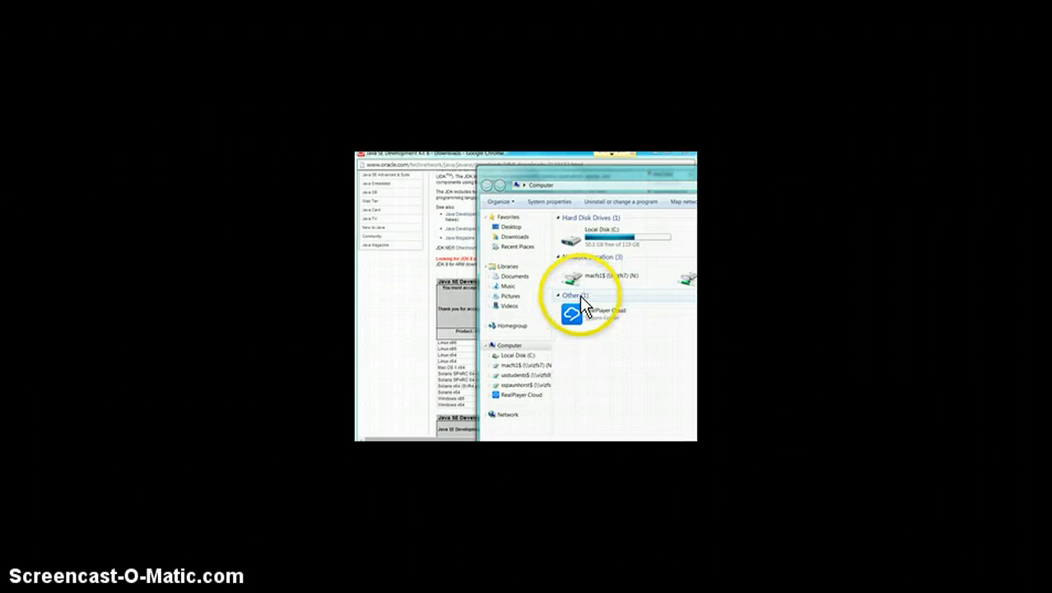
right_click(527, 344)
left_click(466, 433)
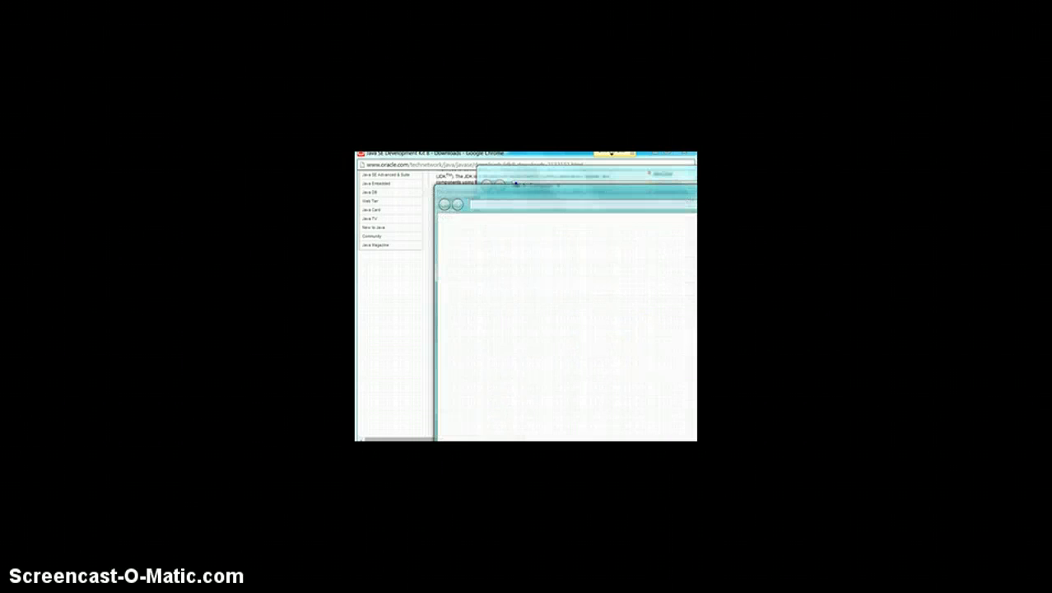
left_click_drag(741, 184, 680, 153)
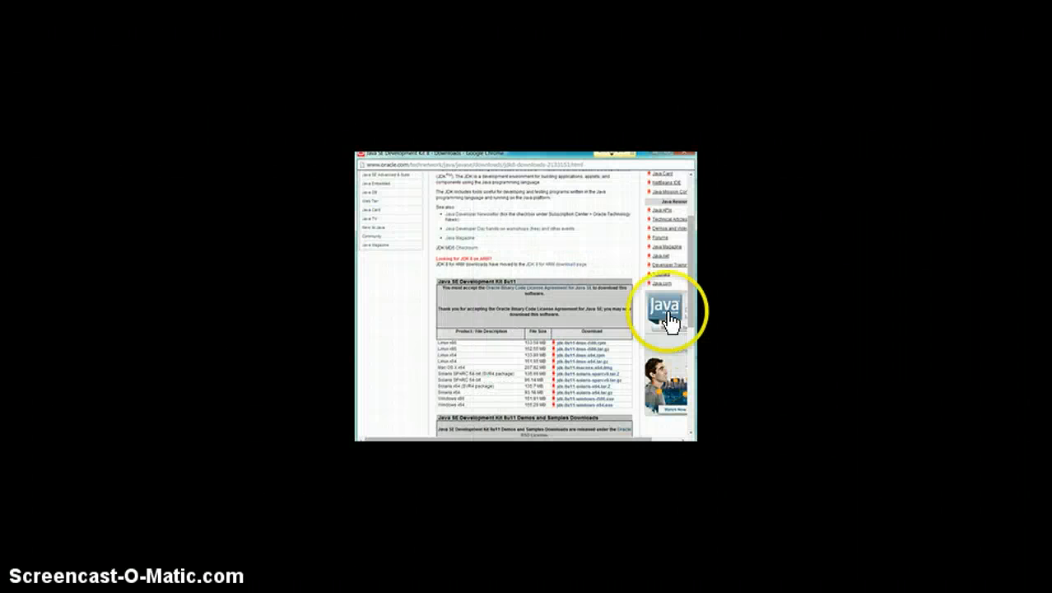
- Download the Windows x64 installer for JDK 8u11 and launch its installation wizard
left_click(573, 404)
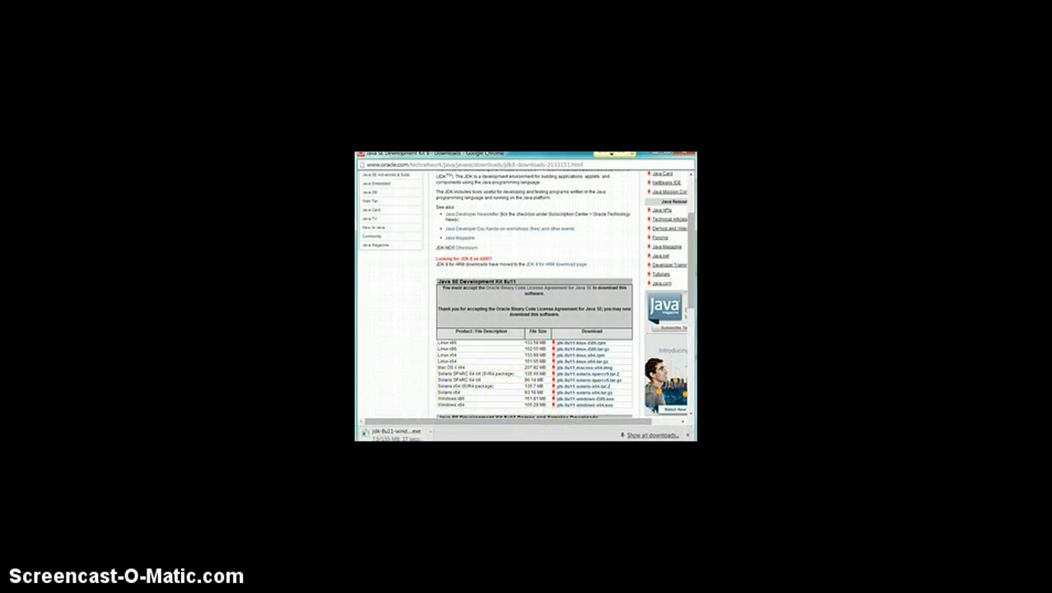
left_click(379, 431)
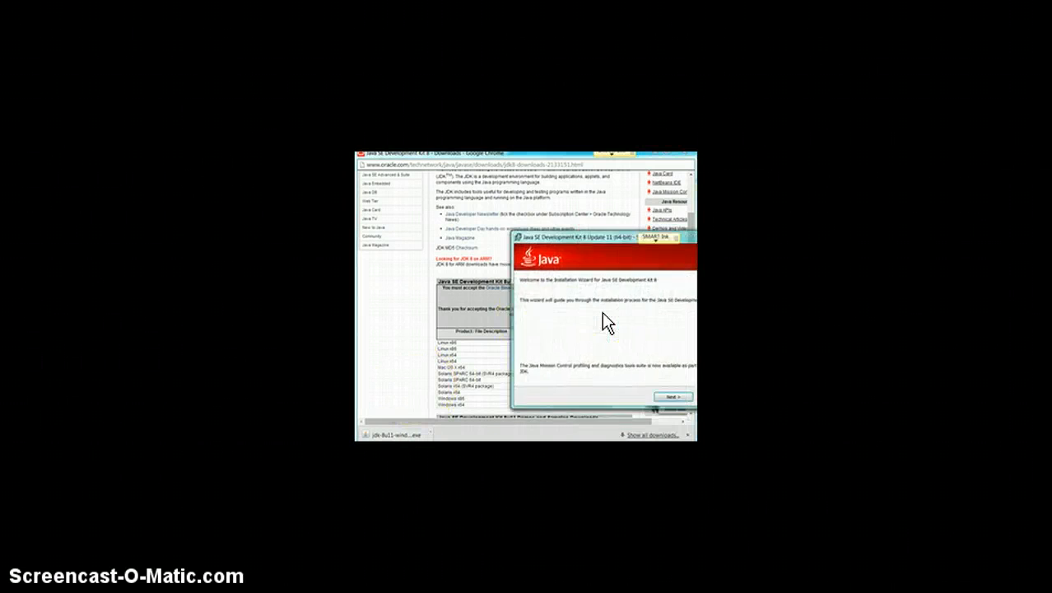
key("Return")
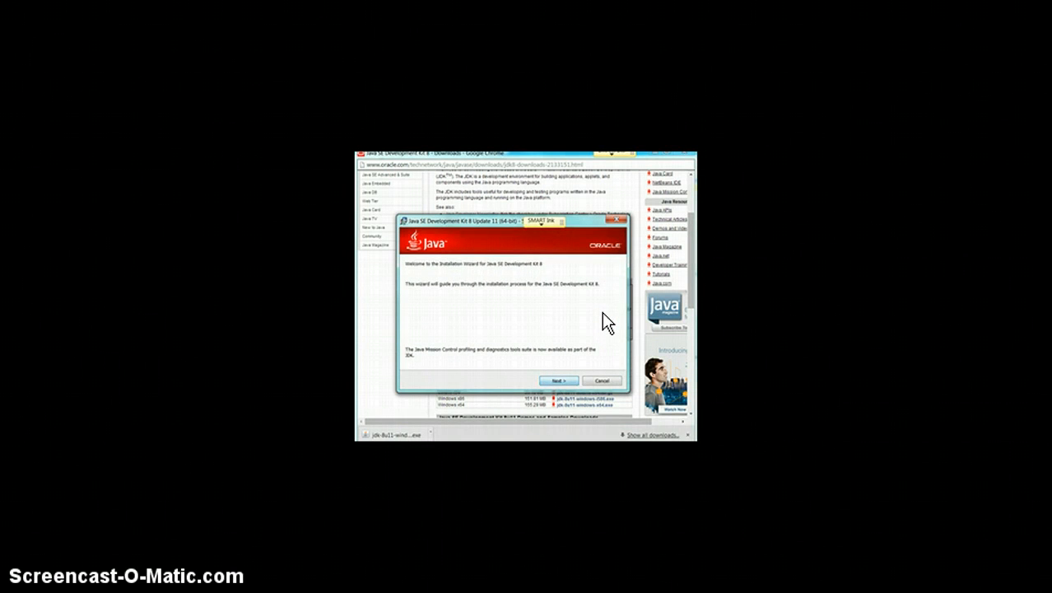
- Install Java SE Development Kit 8 Update 11 with the default features and destination folders, and close the finished wizard
left_click(559, 382)
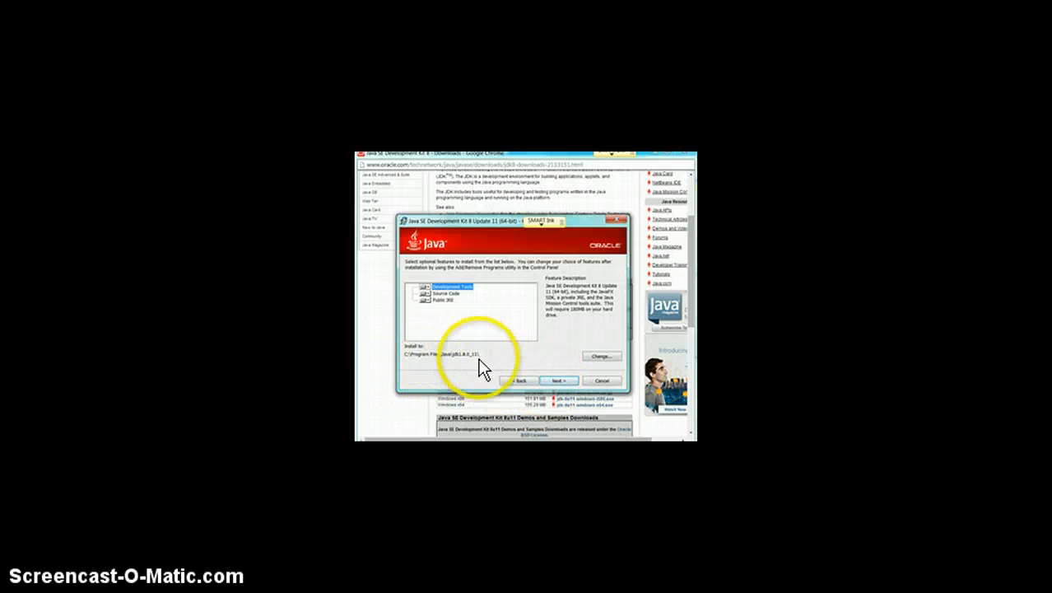
left_click(559, 382)
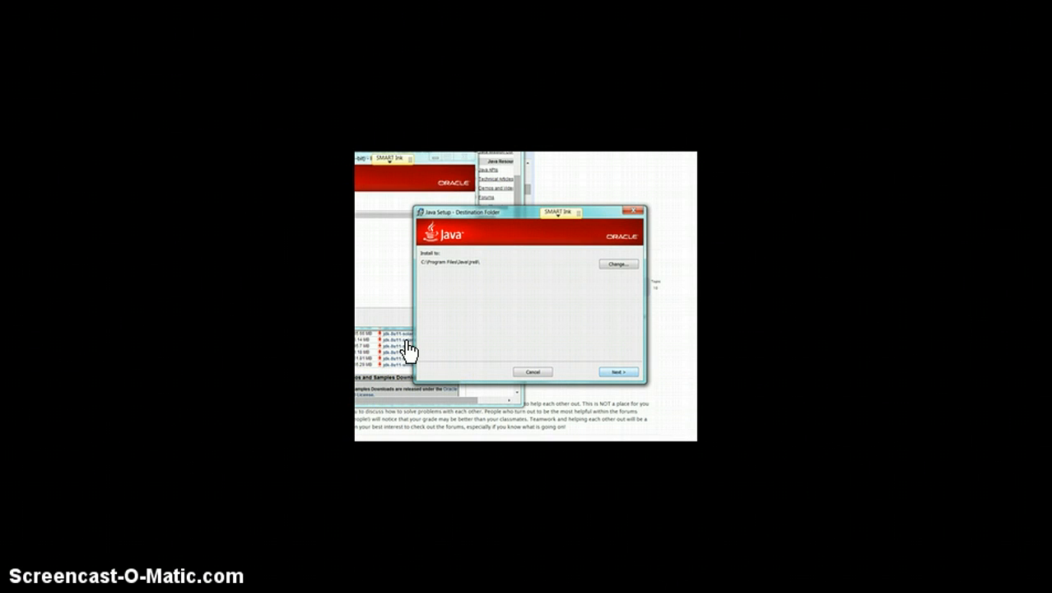
left_click(615, 371)
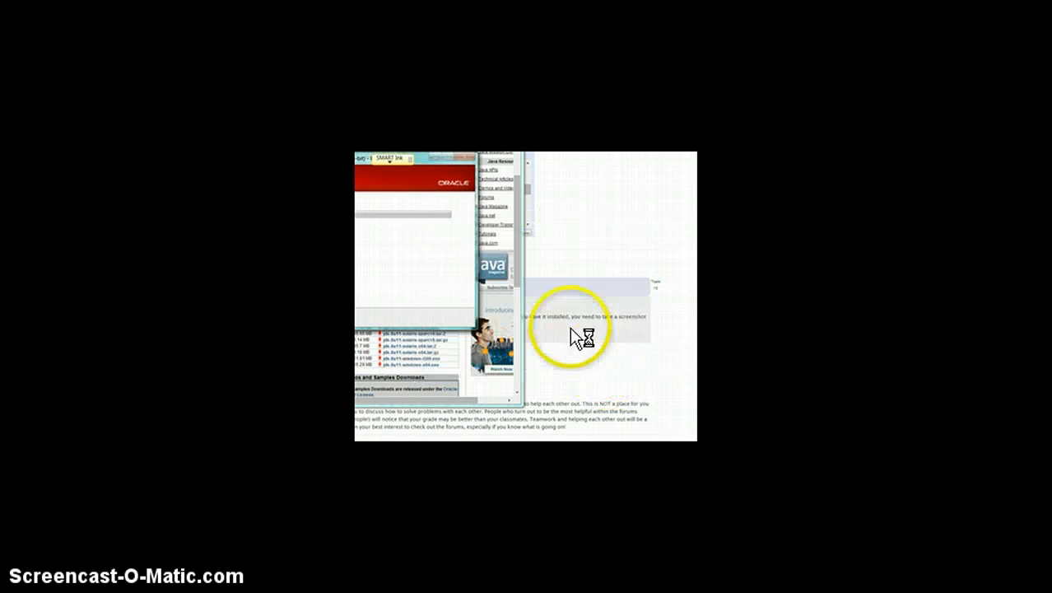
left_click(375, 158)
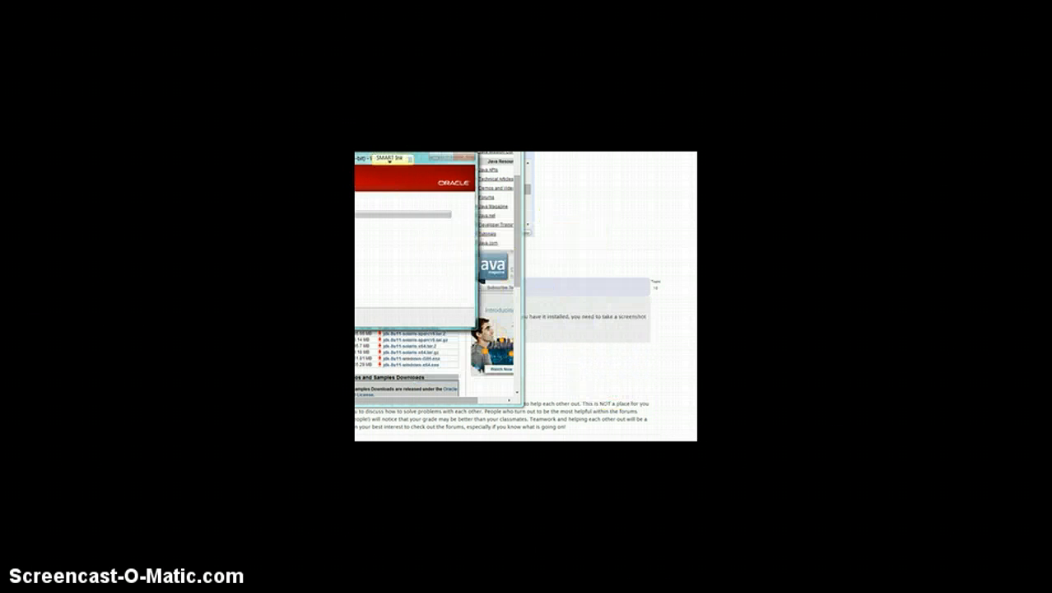
left_click_drag(388, 161, 558, 213)
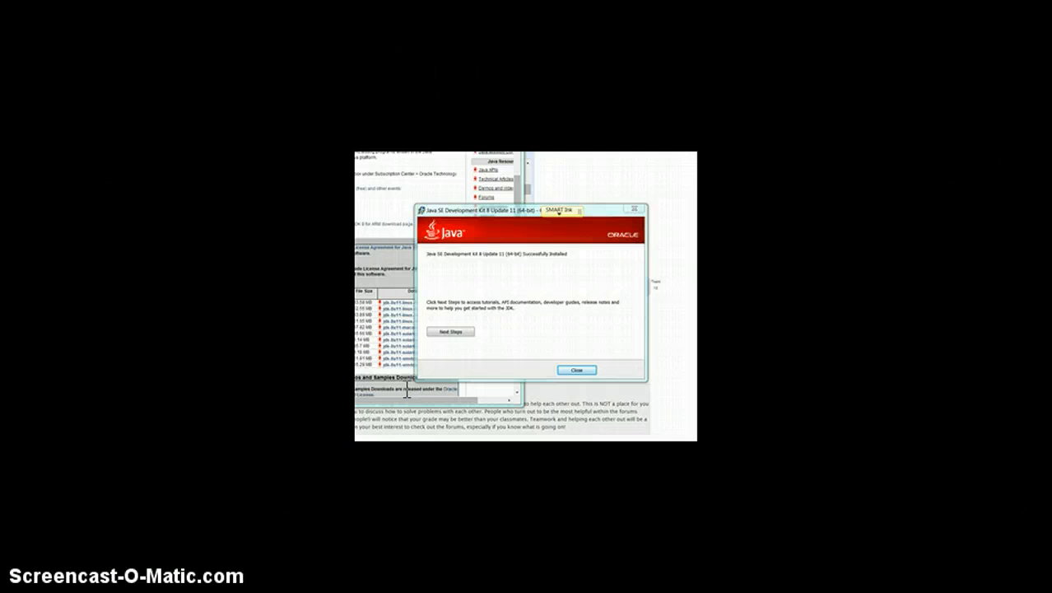
left_click(575, 369)
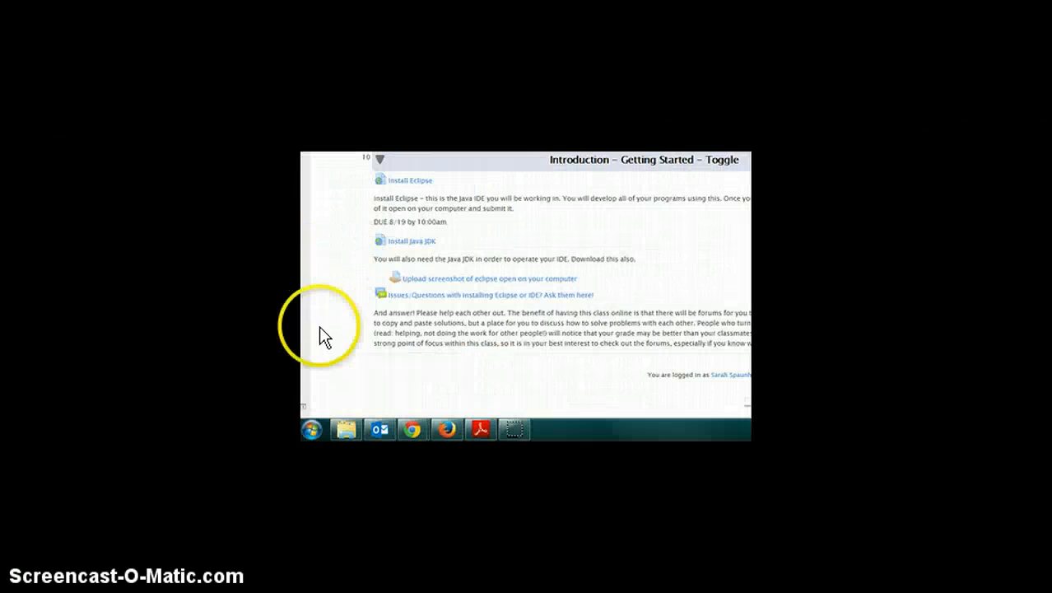
- Open a Windows command prompt with cmd and run the javac command
left_click(312, 430)
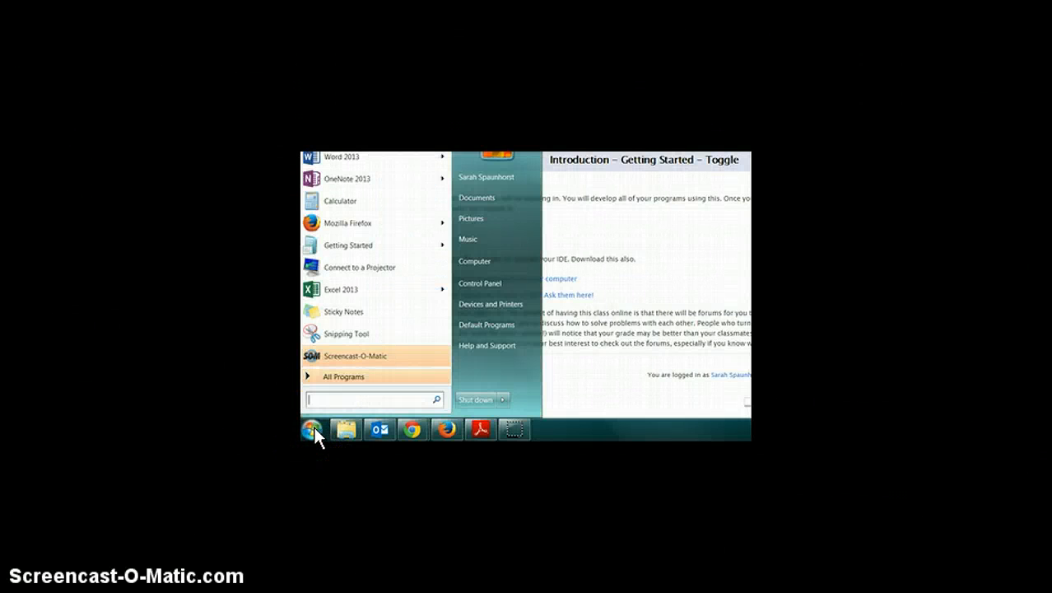
type("cmd")
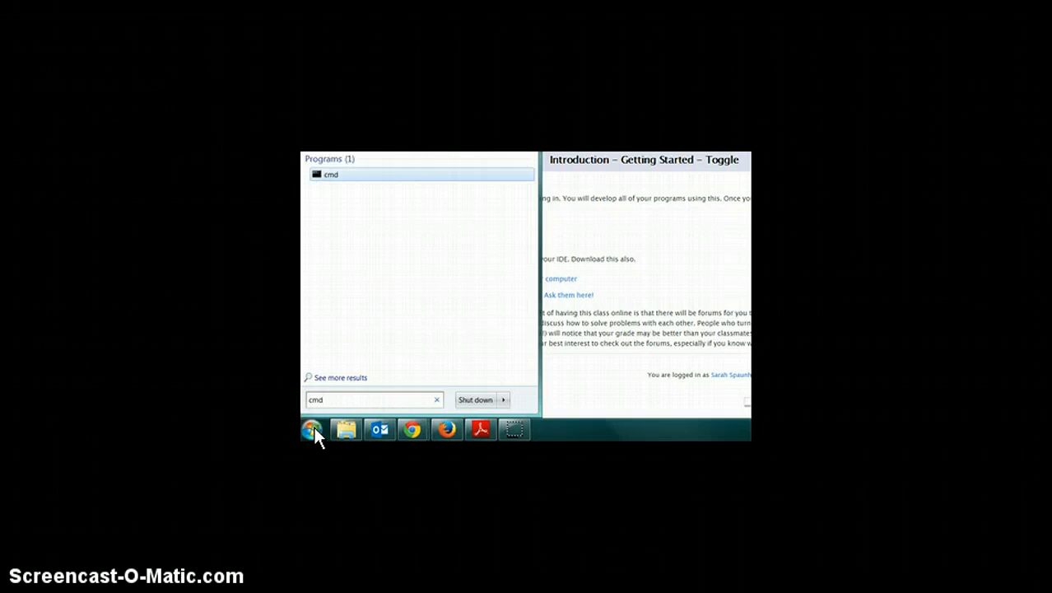
key("Return")
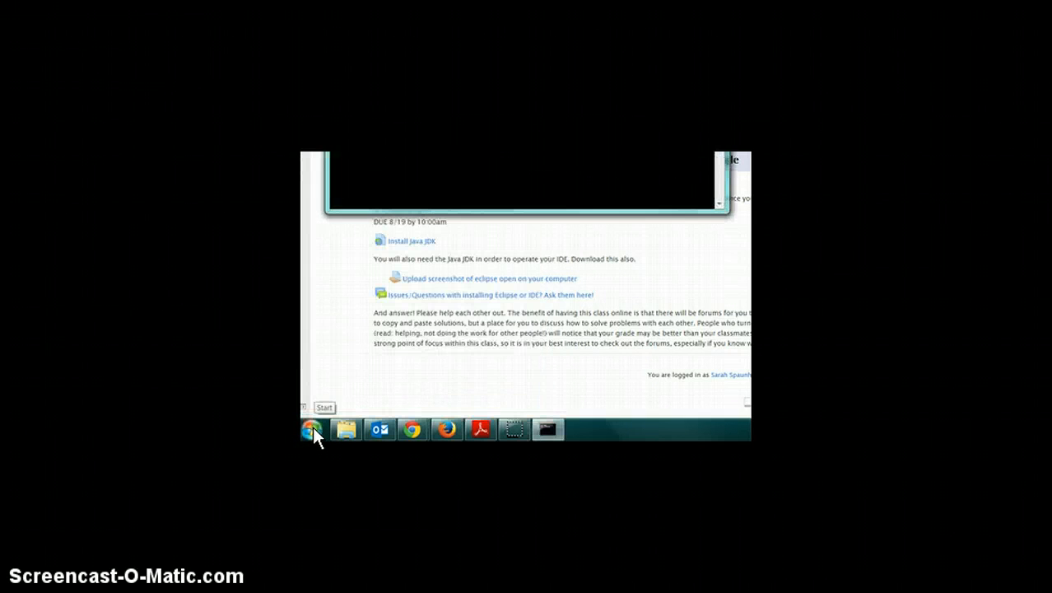
left_click(318, 154)
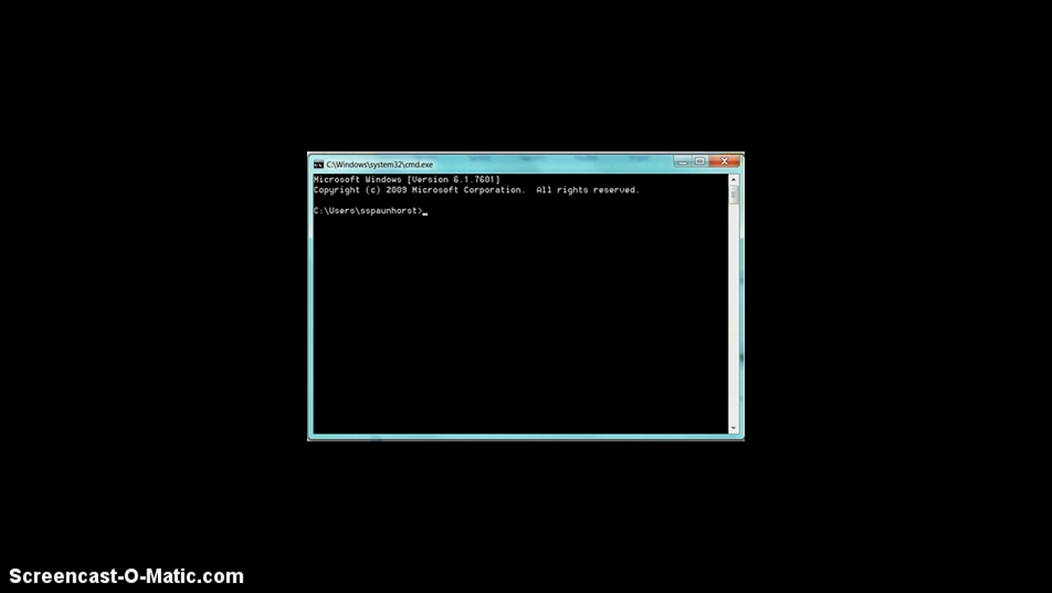
type("javac")
key("Return")
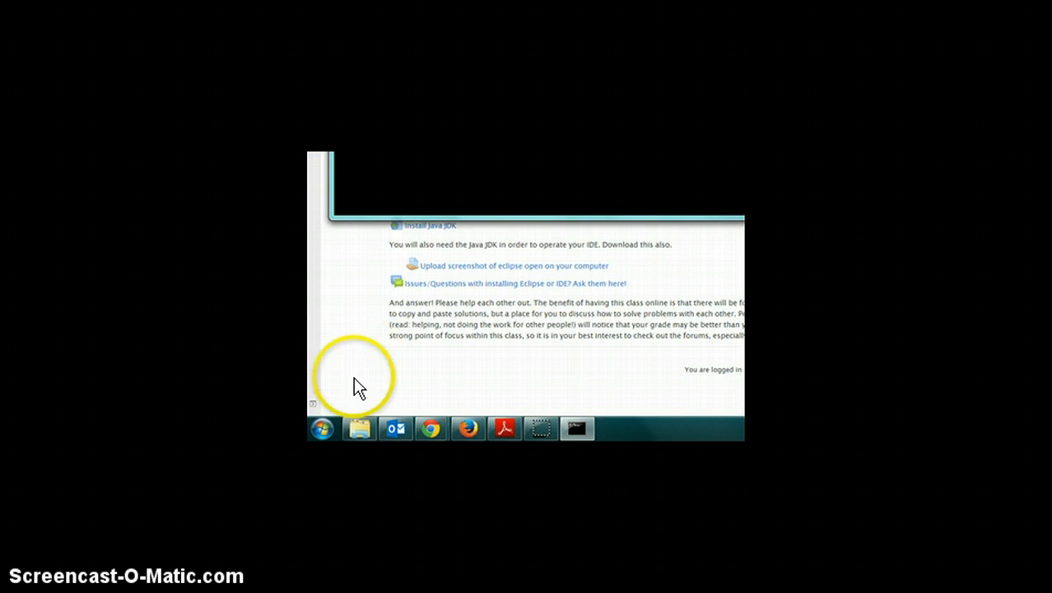
- In Windows Explorer, open the JDK's bin folder at C:\Program Files\Java\jdk1.8.0_11\bin
left_click(327, 428)
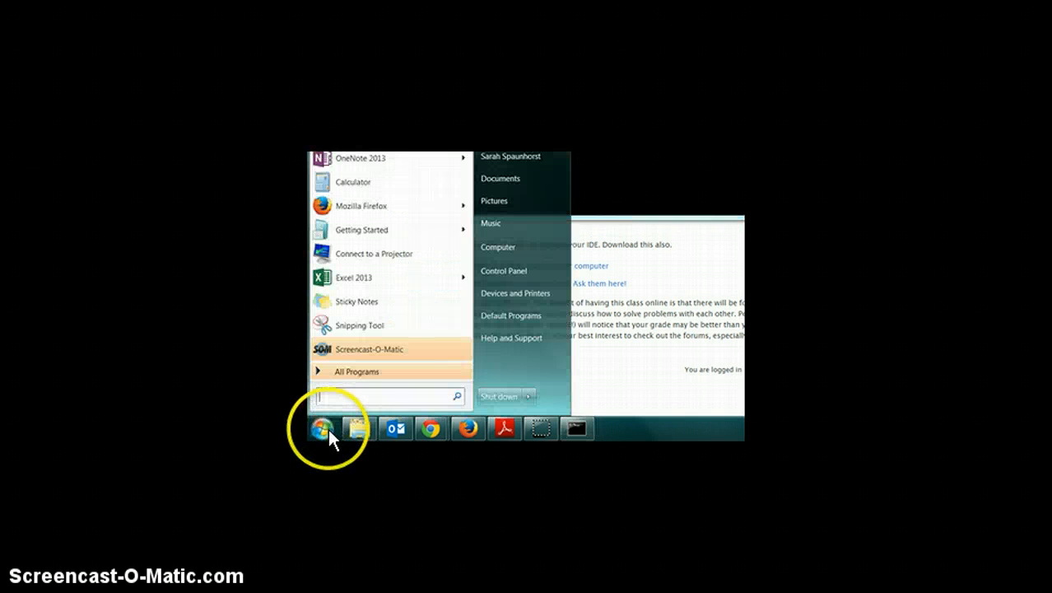
left_click(501, 246)
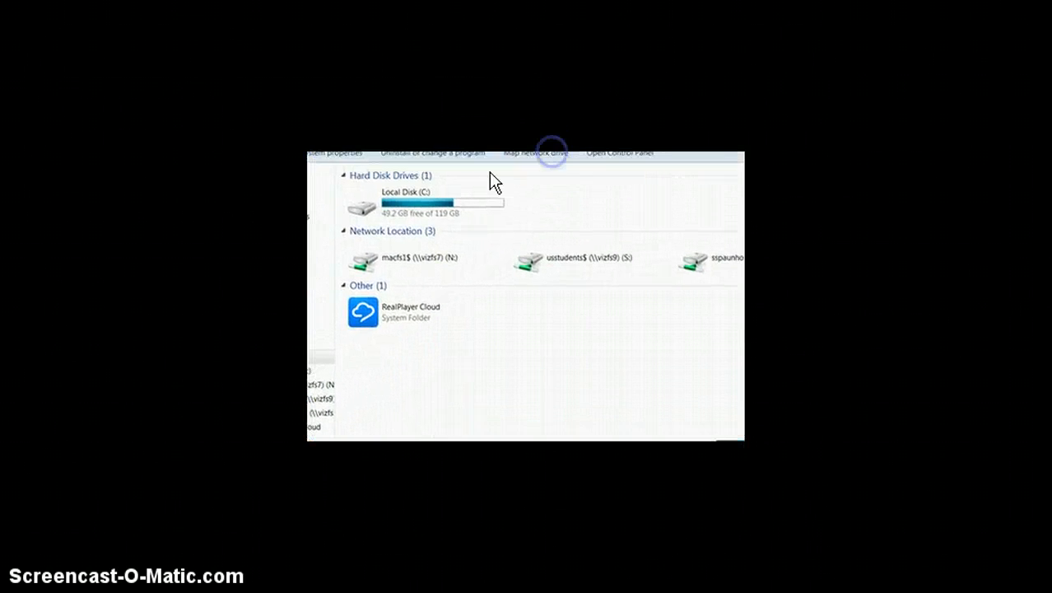
left_click(409, 213)
double_click(408, 207)
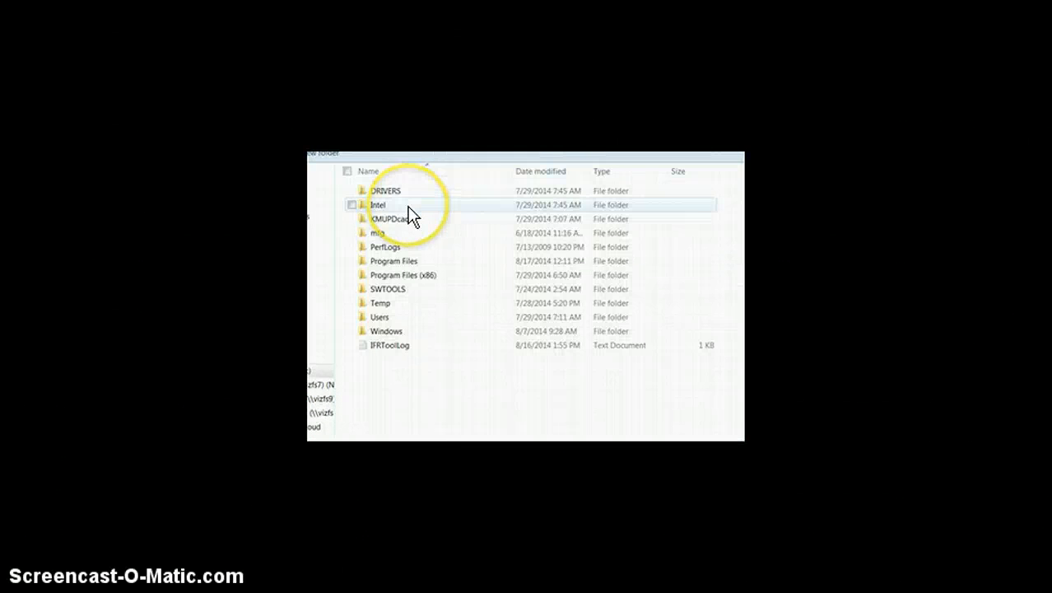
double_click(390, 262)
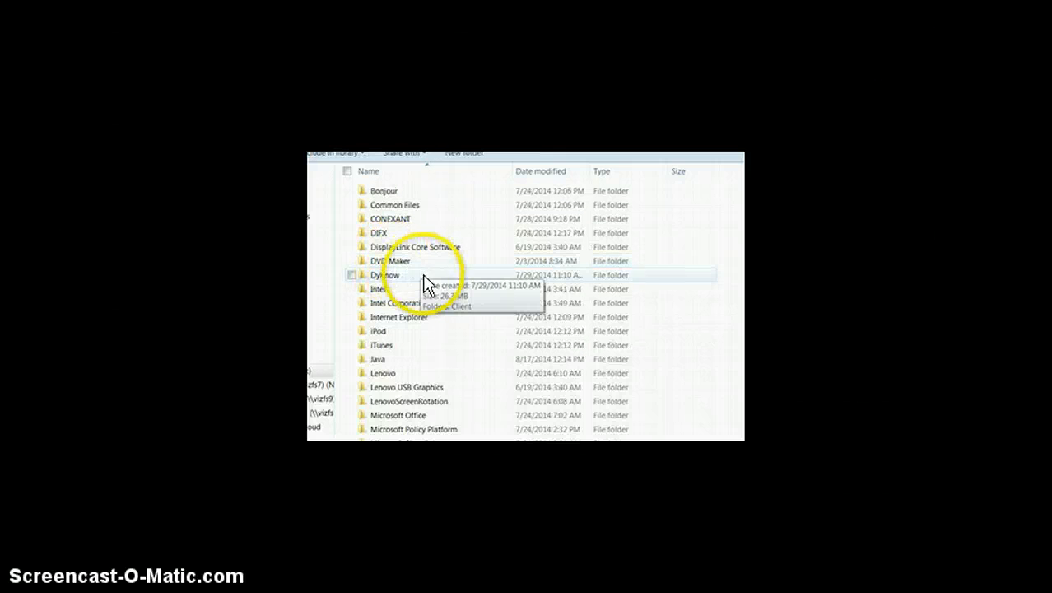
double_click(381, 362)
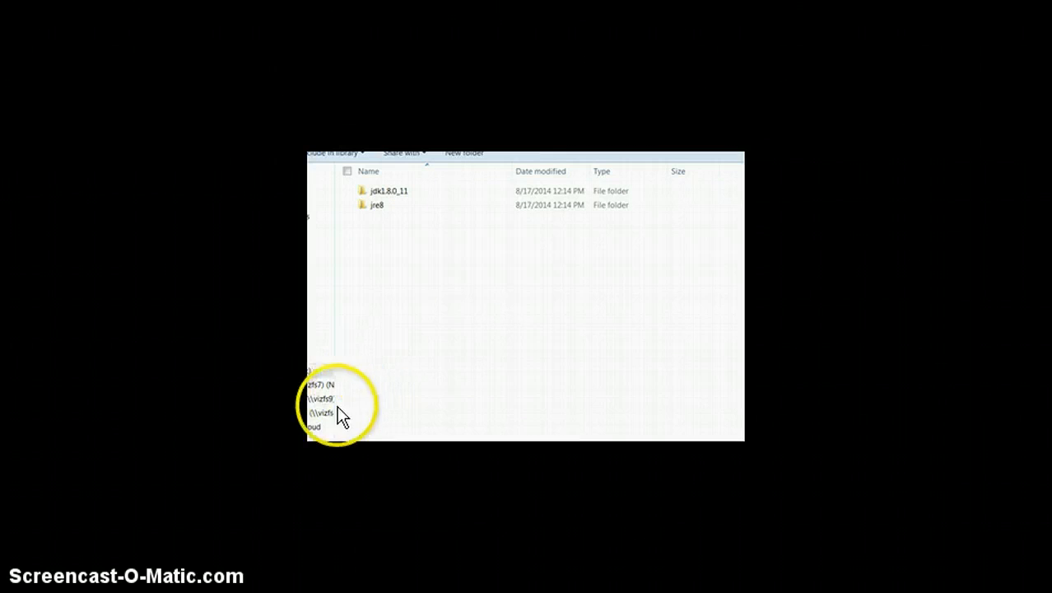
double_click(389, 192)
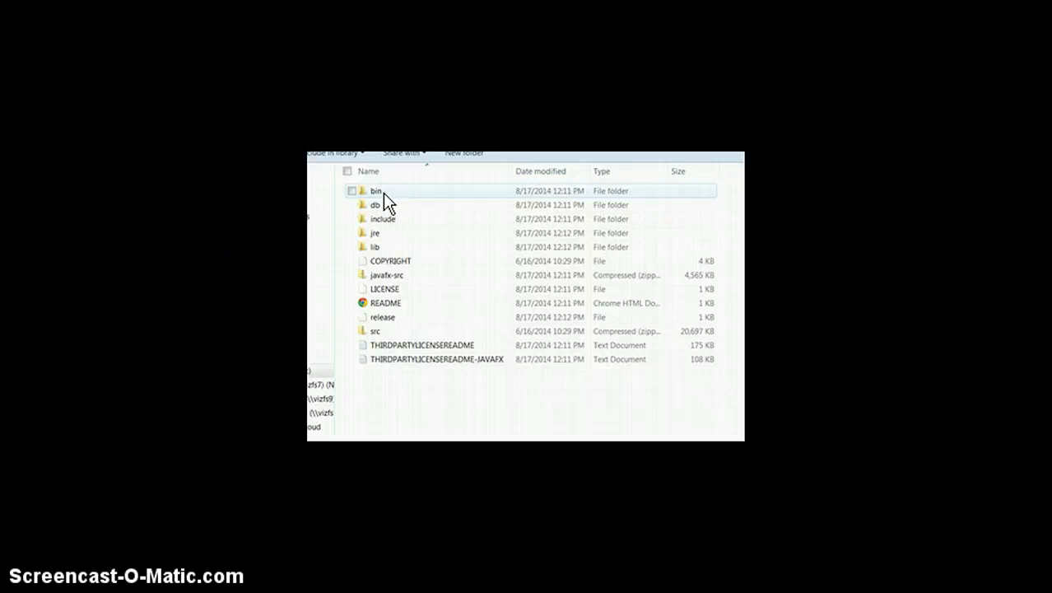
double_click(383, 192)
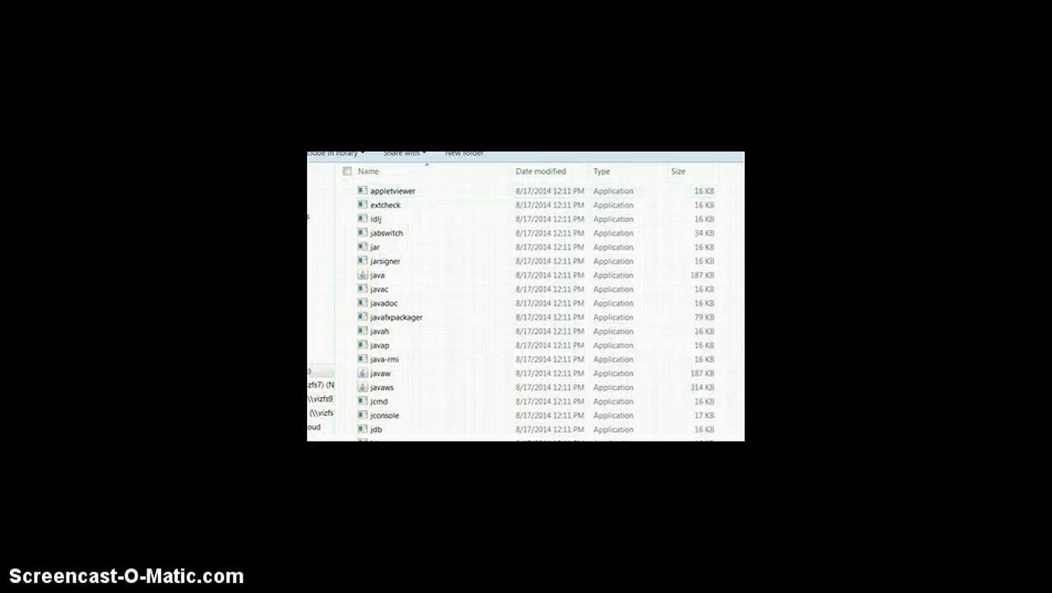
- Copy the folder location C:\Program Files\Java\jdk1.8.0_11\bin from the properties of the appletviewer file
left_click(395, 191)
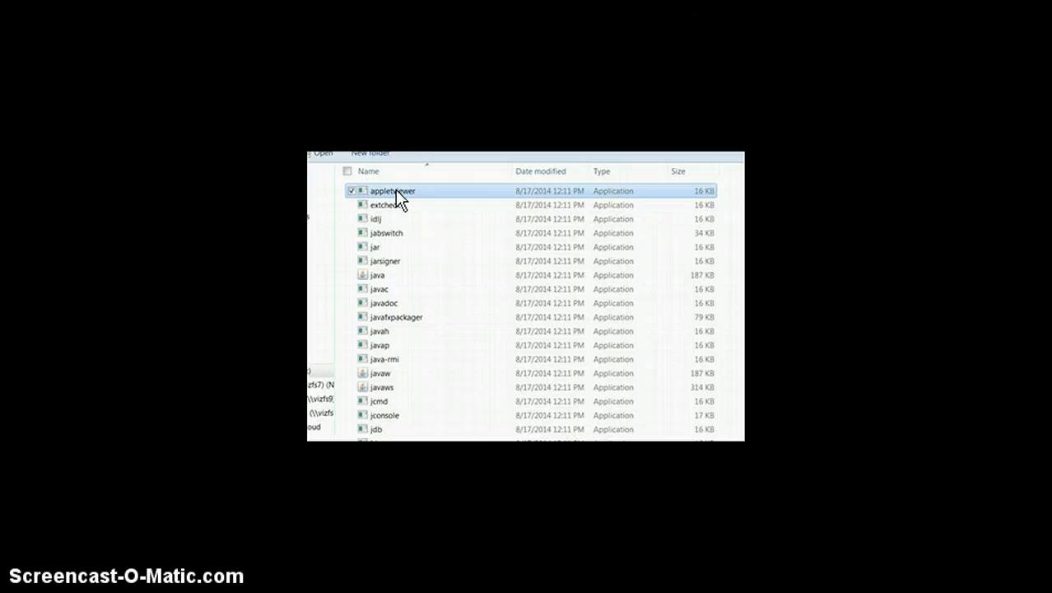
right_click(395, 191)
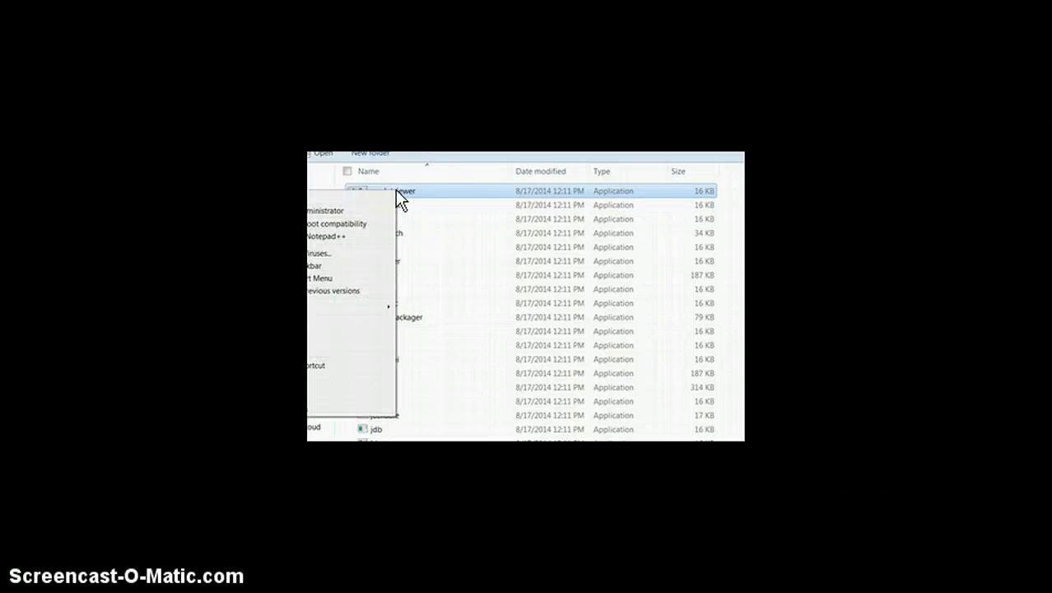
left_click(368, 408)
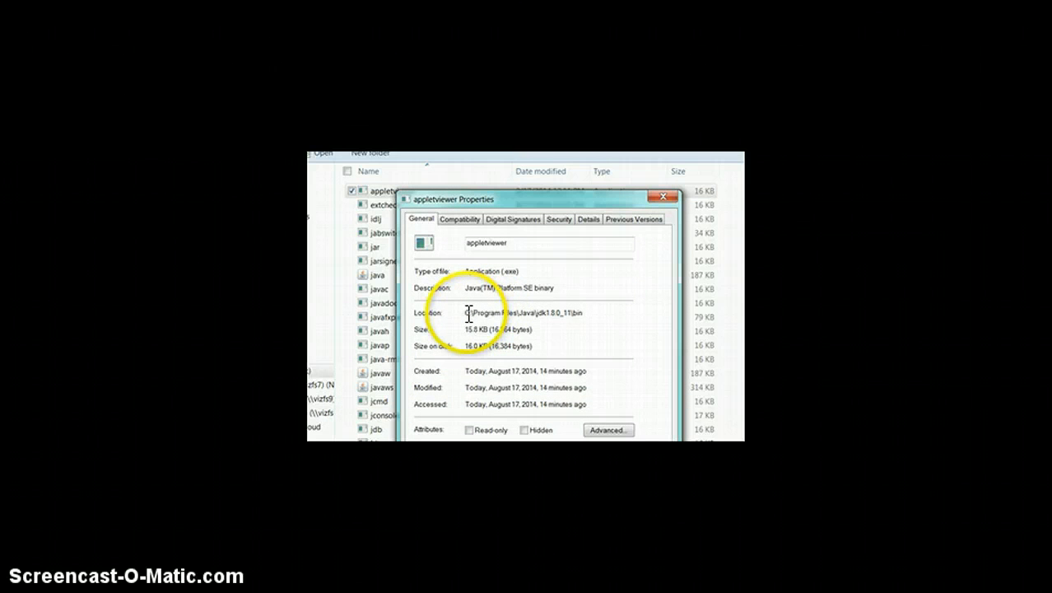
left_click_drag(466, 313, 577, 307)
key("ctrl+c")
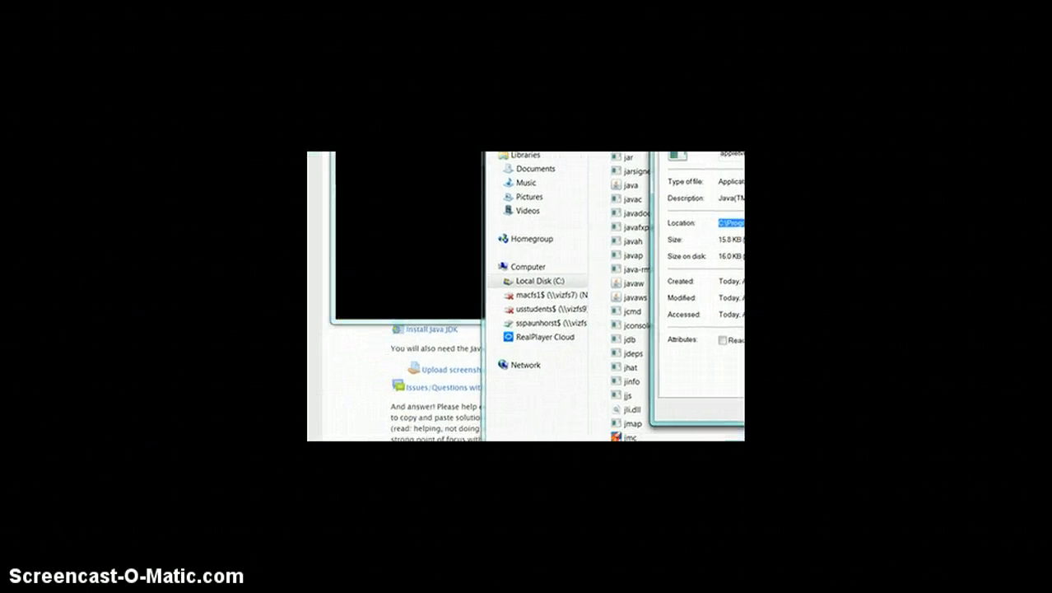
- Open the Environment Variables settings through the computer's properties and its advanced system settings
left_click(313, 445)
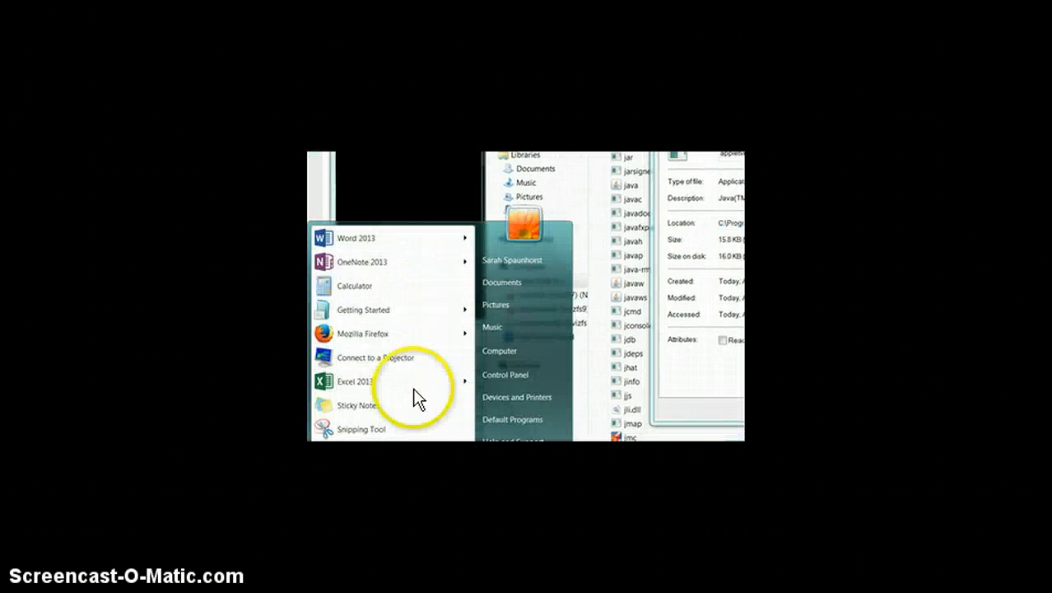
left_click(509, 359)
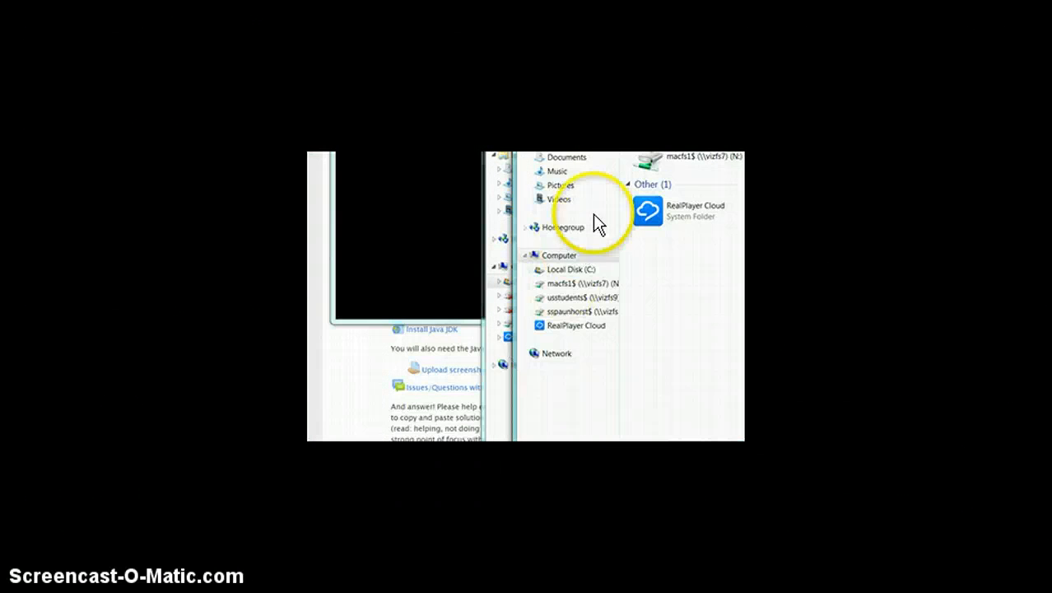
right_click(570, 264)
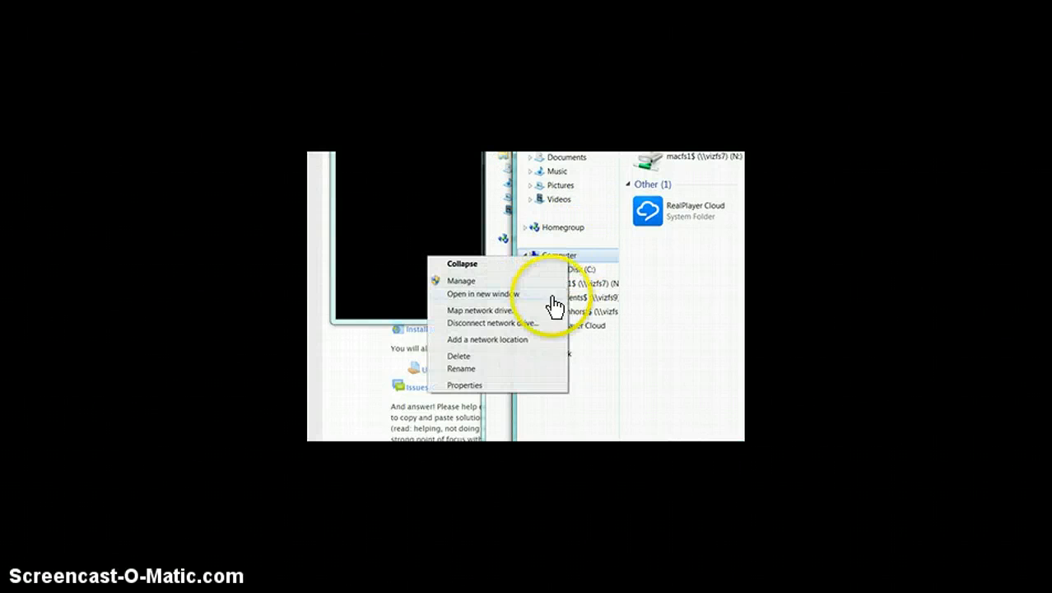
left_click(465, 385)
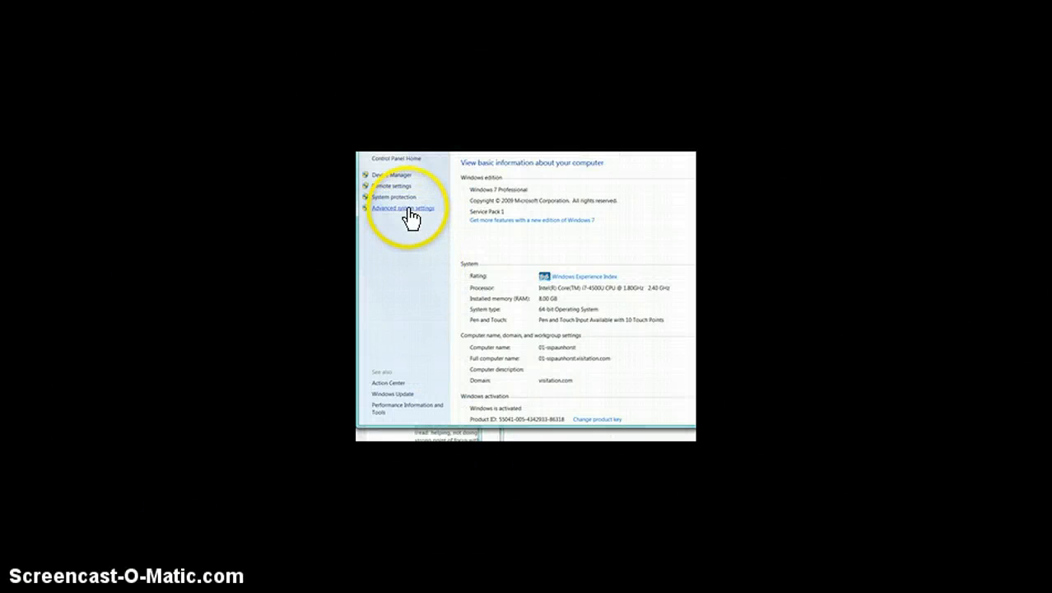
left_click(407, 209)
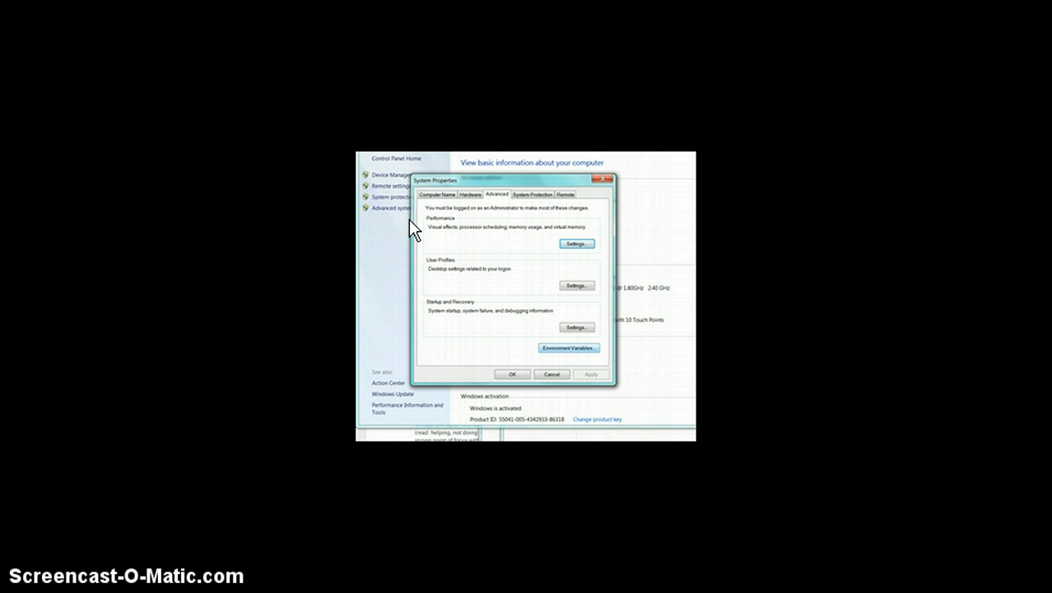
left_click(568, 348)
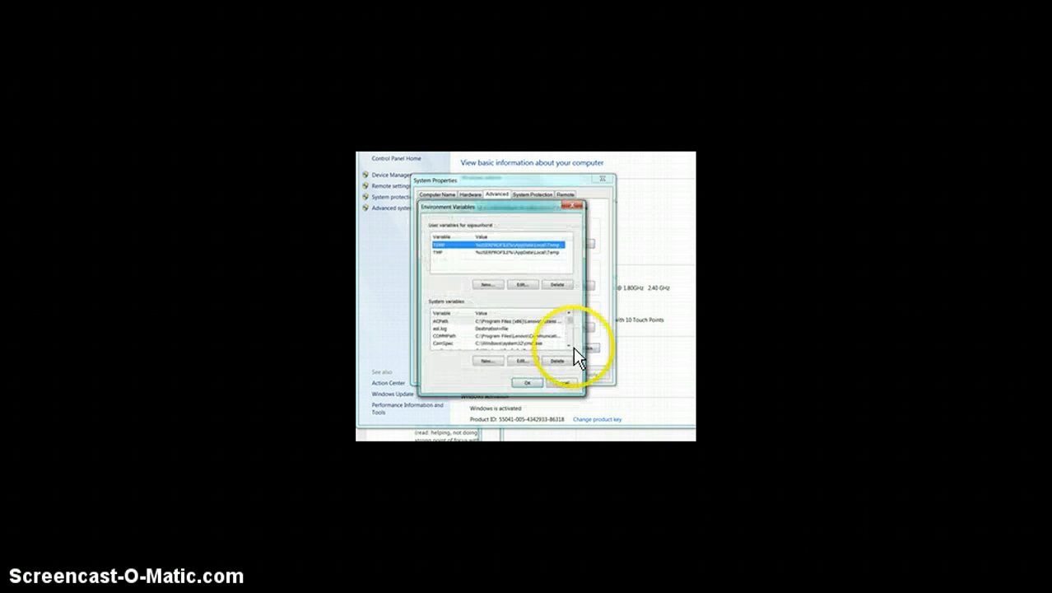
- Create a user variable named Path with the copied value C:\Program Files\Java\jdk1.8.0_11\bin, and accept the environment variable and system property changes
left_click(519, 284)
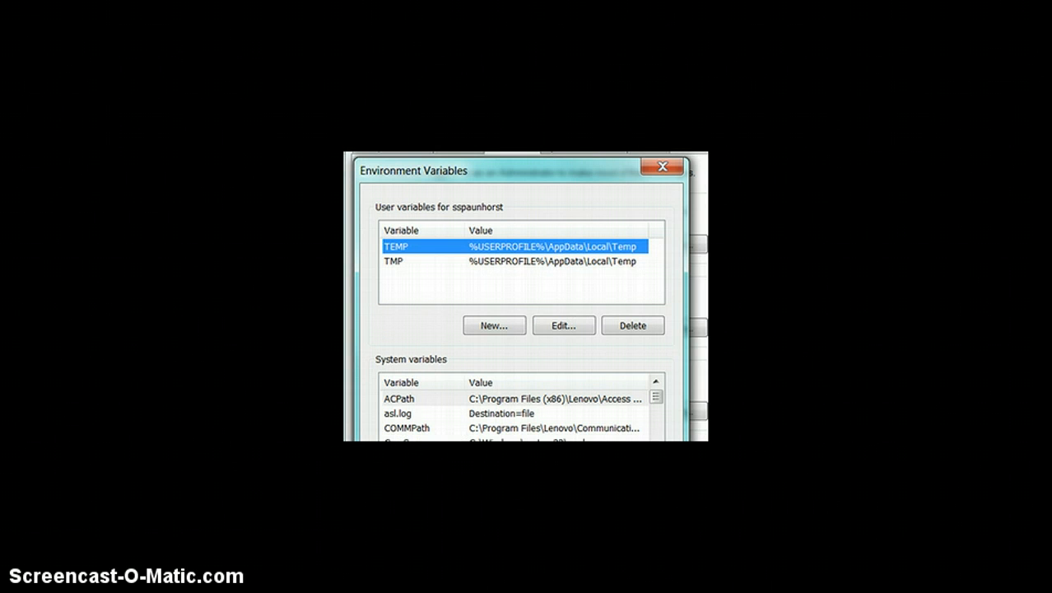
key("alt+n")
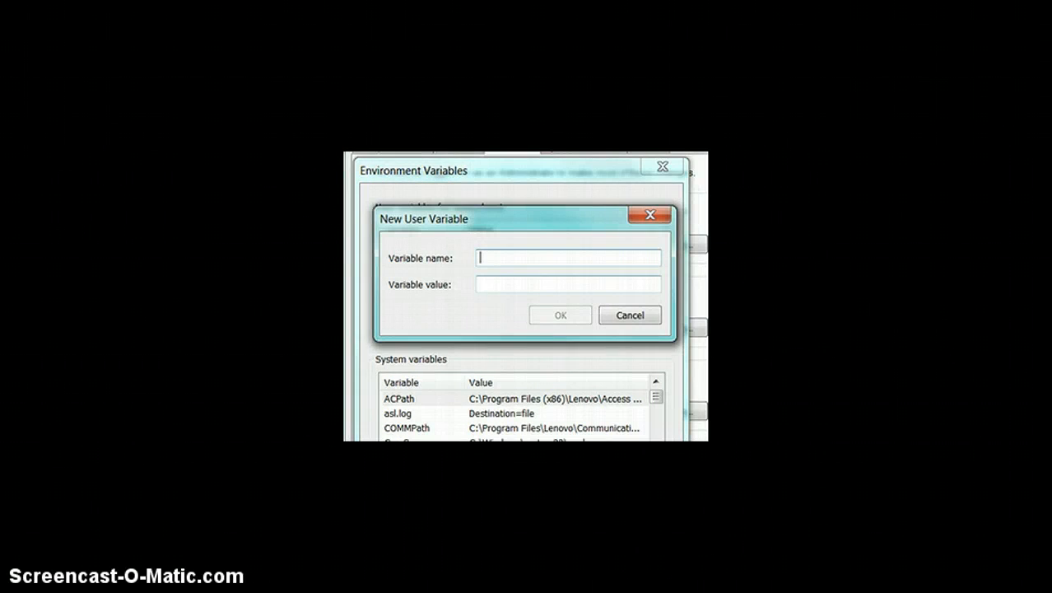
left_click(512, 260)
type("Path")
left_click(499, 281)
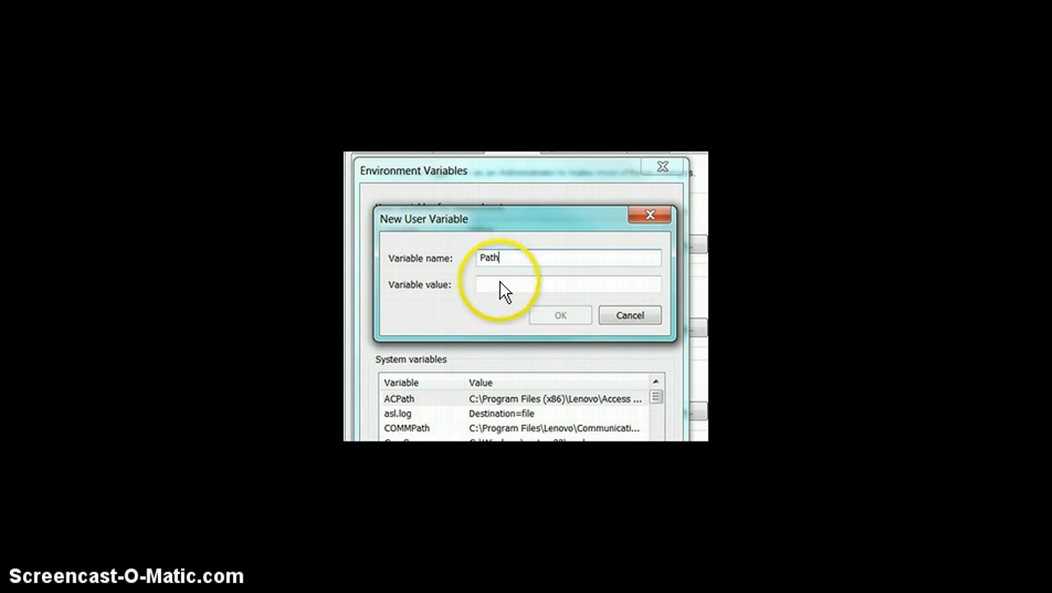
key("ctrl+v")
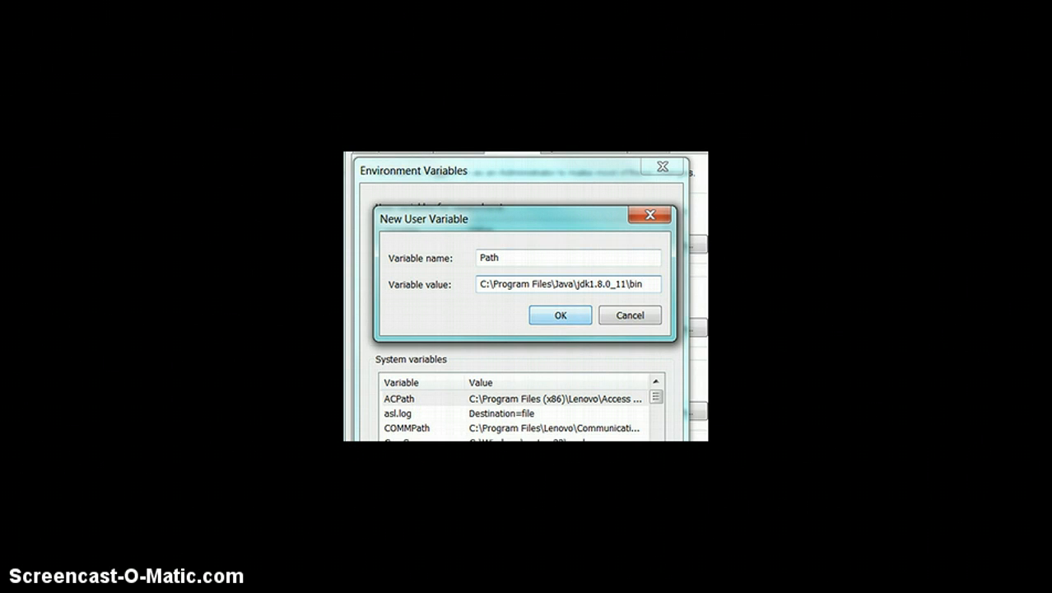
key("Return")
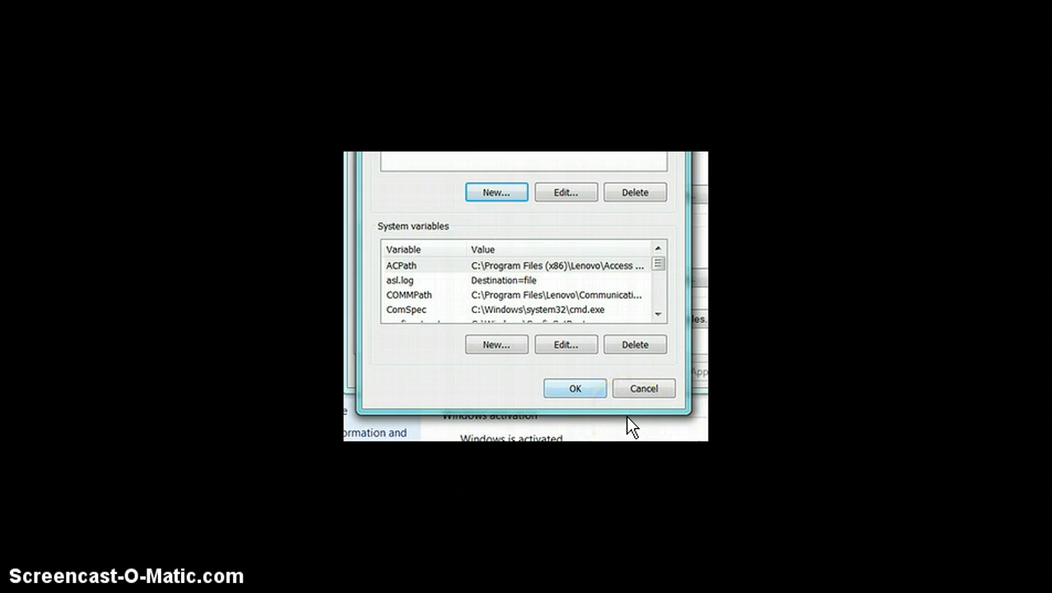
key("Return")
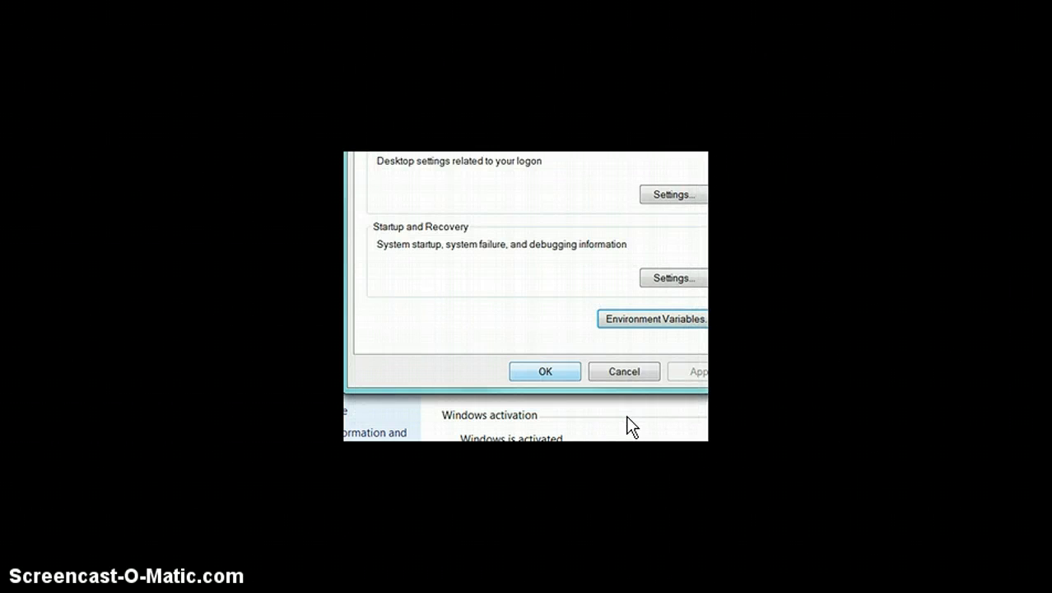
left_click(546, 372)
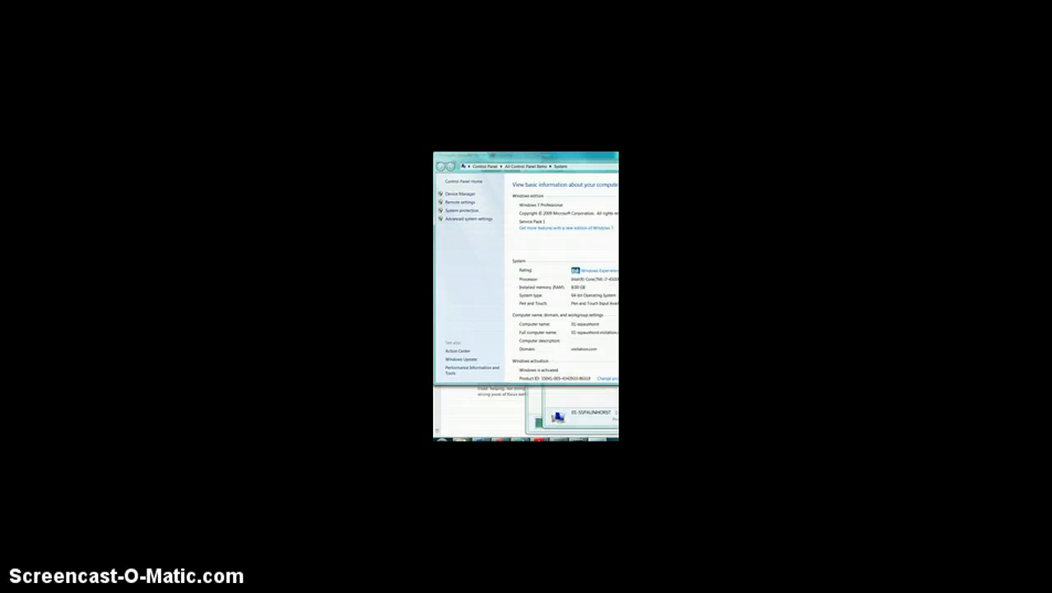
- Close the System window, the Explorer windows, the appletviewer properties and the old command prompt
key("alt+F4")
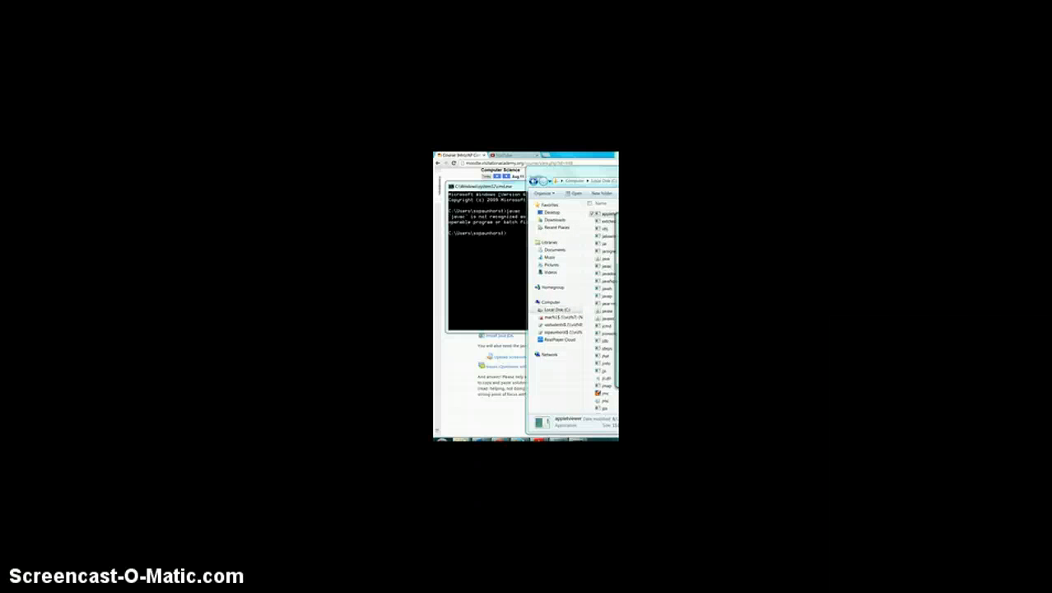
key("alt+F4")
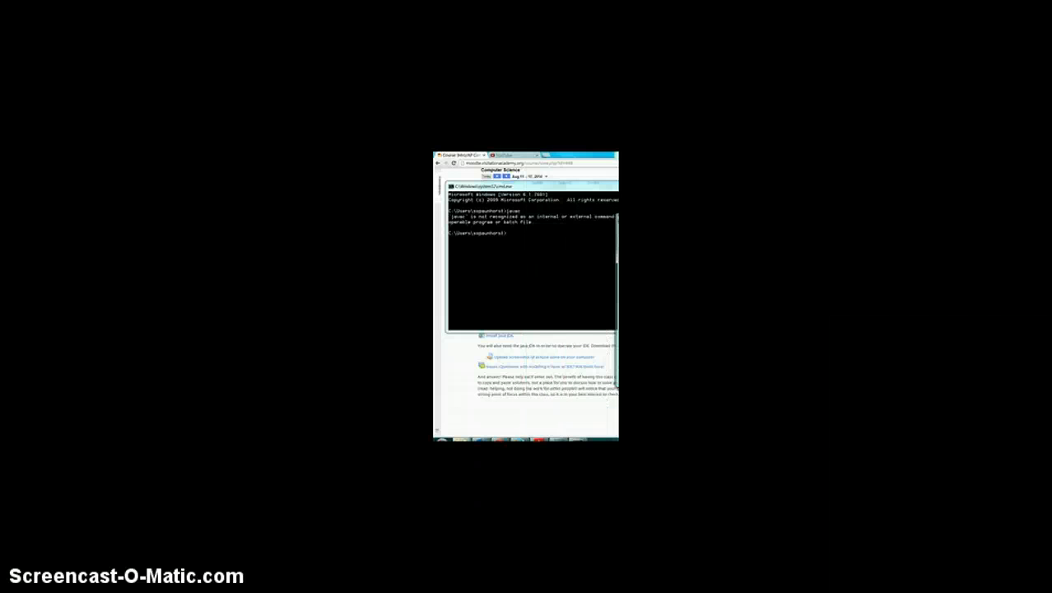
key("alt+F4")
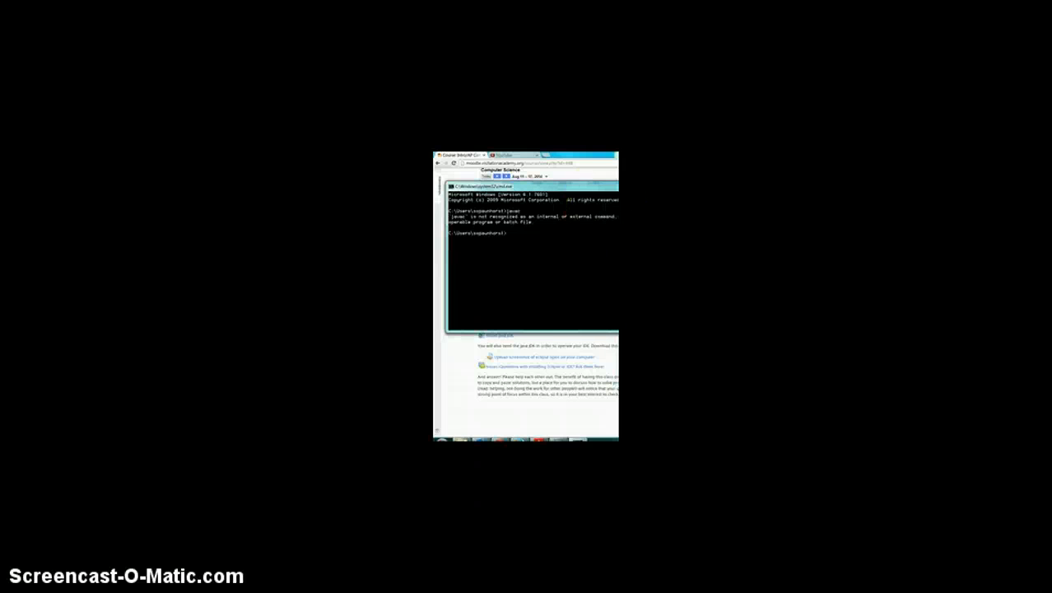
key("alt+F4")
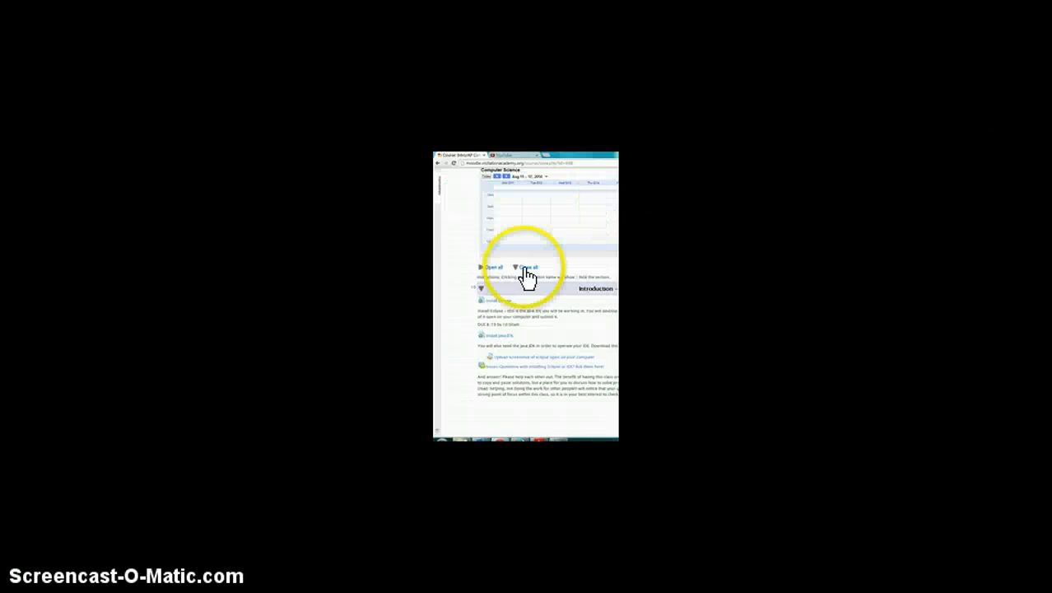
- Open a new command prompt with cmd, run javac to test the Path setting, and close the prompt
left_click(440, 440)
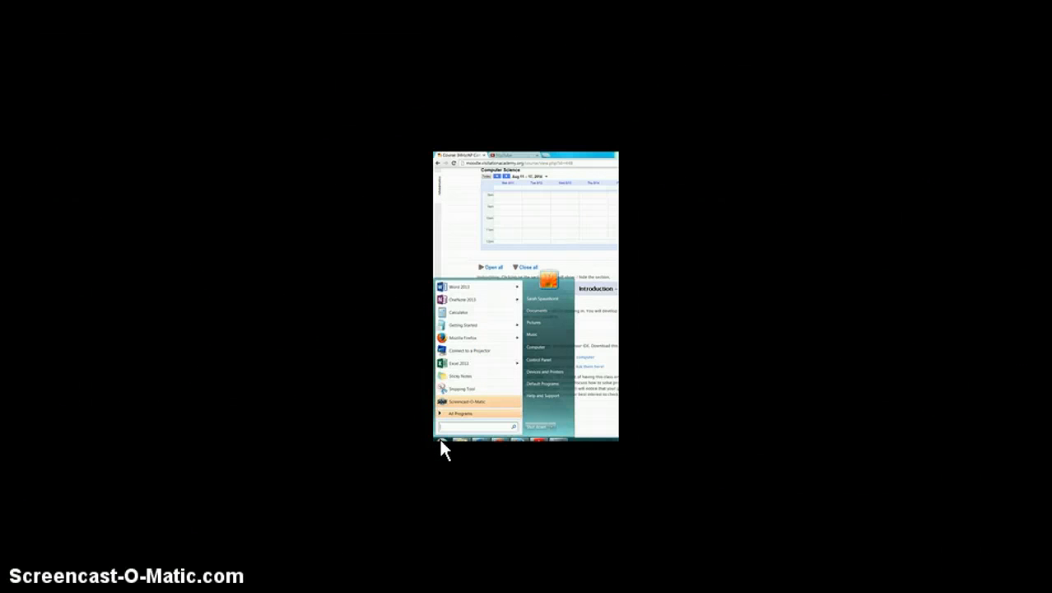
type("cmd")
key("Return")
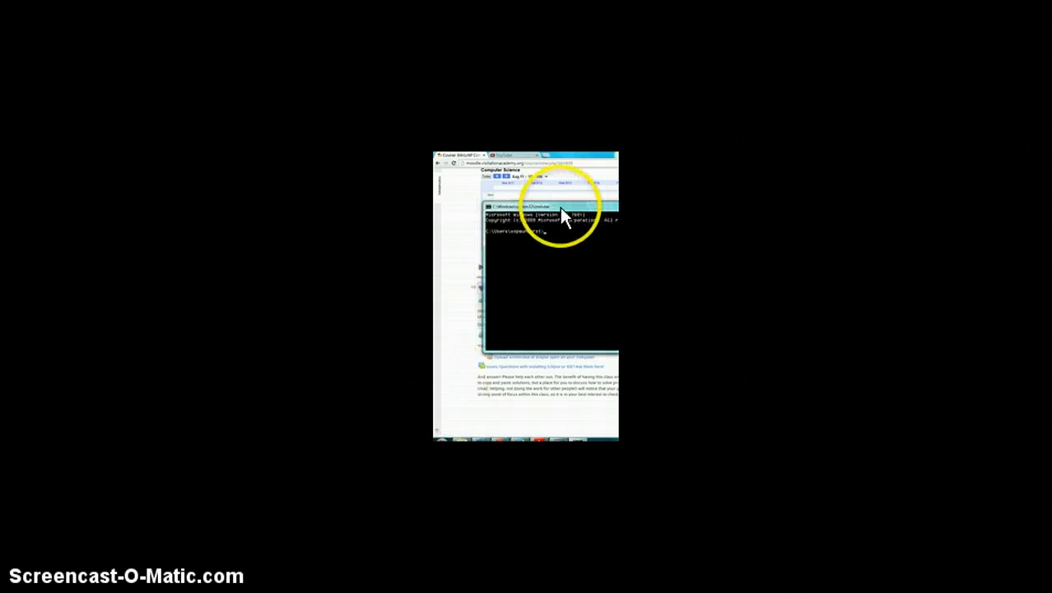
left_click_drag(560, 207, 509, 200)
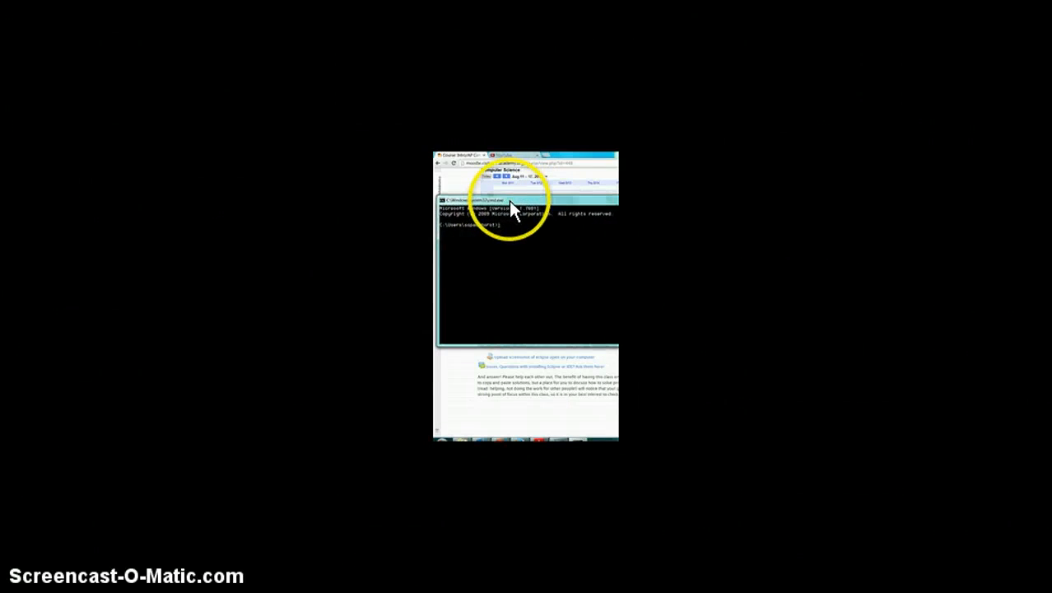
type("javac")
left_click(509, 200)
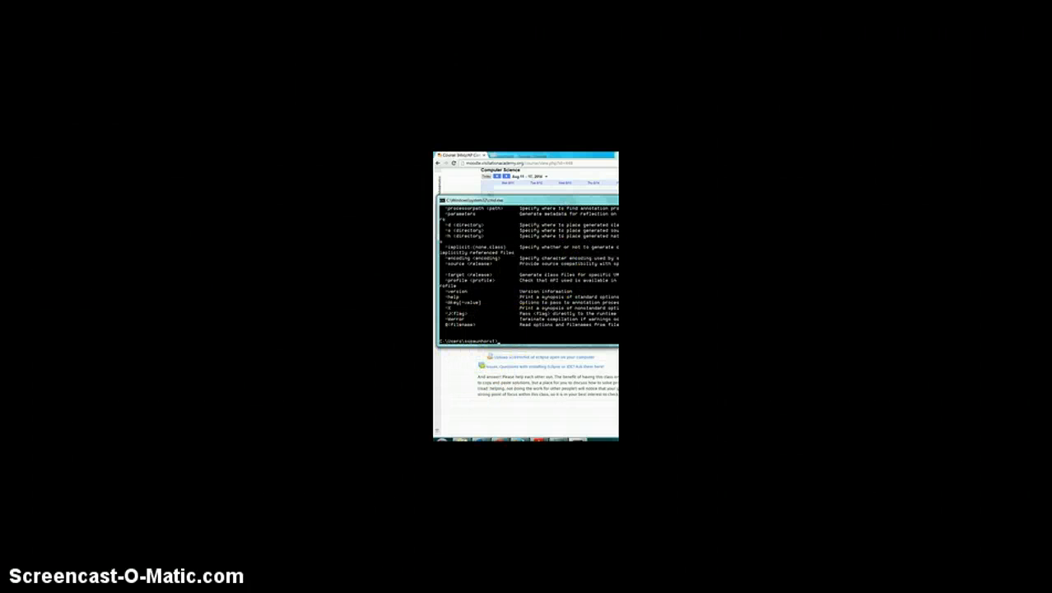
key("alt+F4")
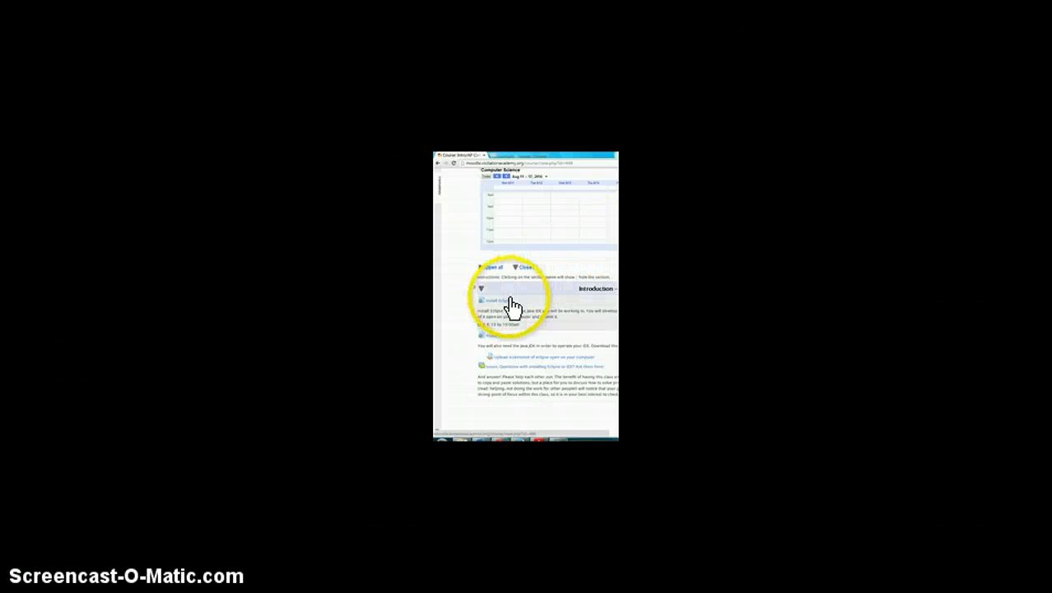